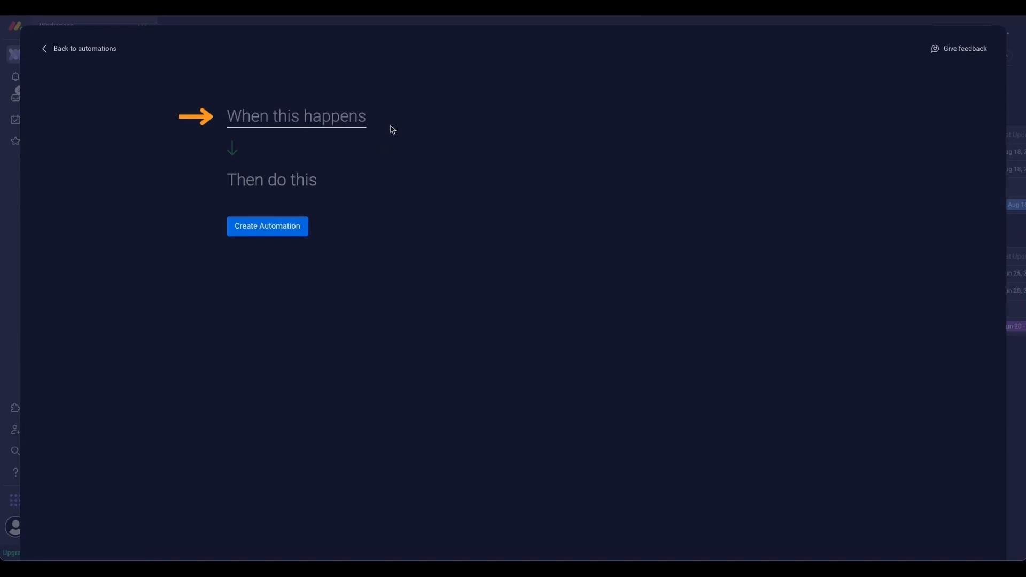
# Step: Set the automation's trigger to fire when the Repeat Date column's date arrives
pyautogui.click(299, 126)
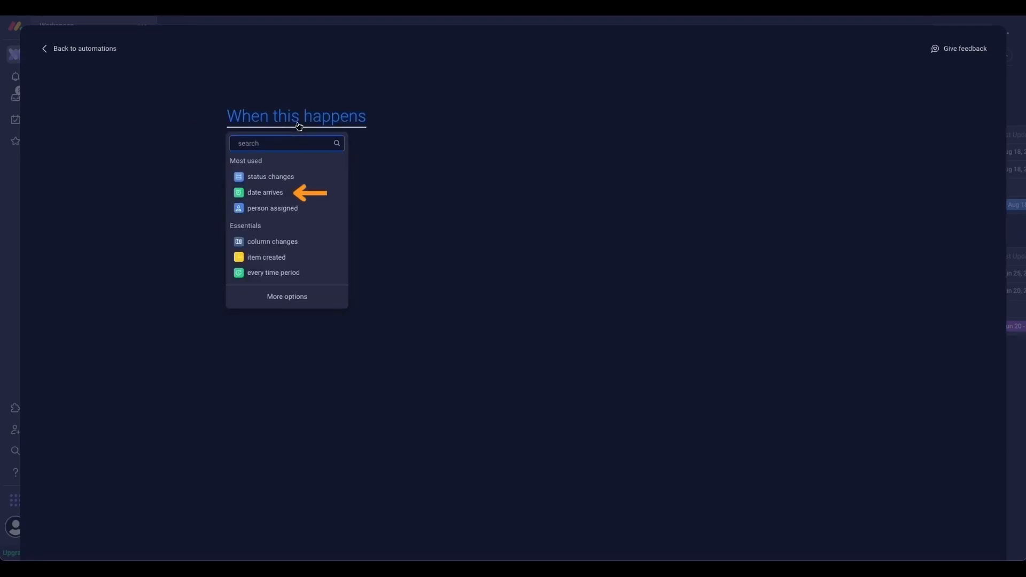
pyautogui.click(282, 195)
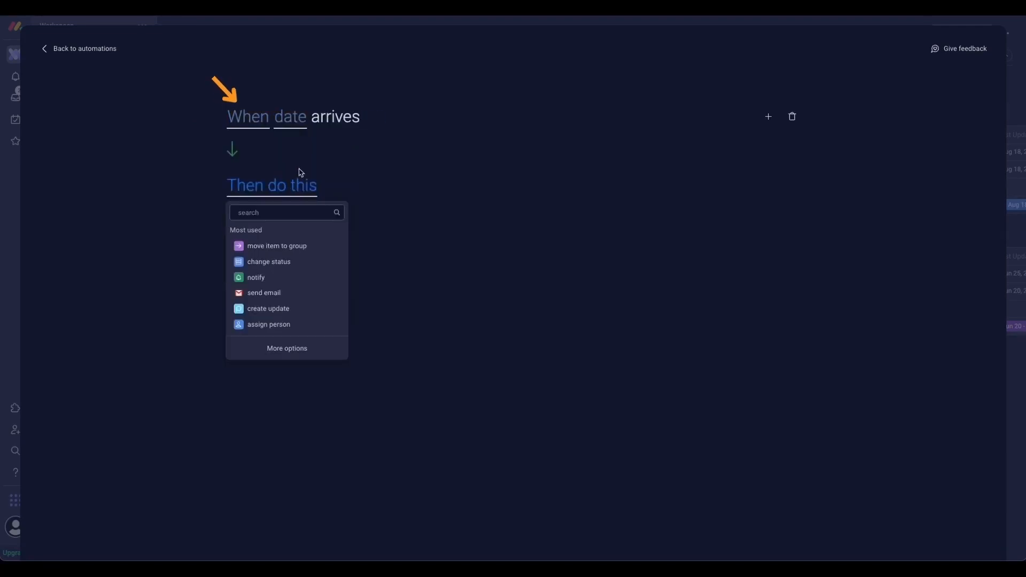
pyautogui.click(261, 122)
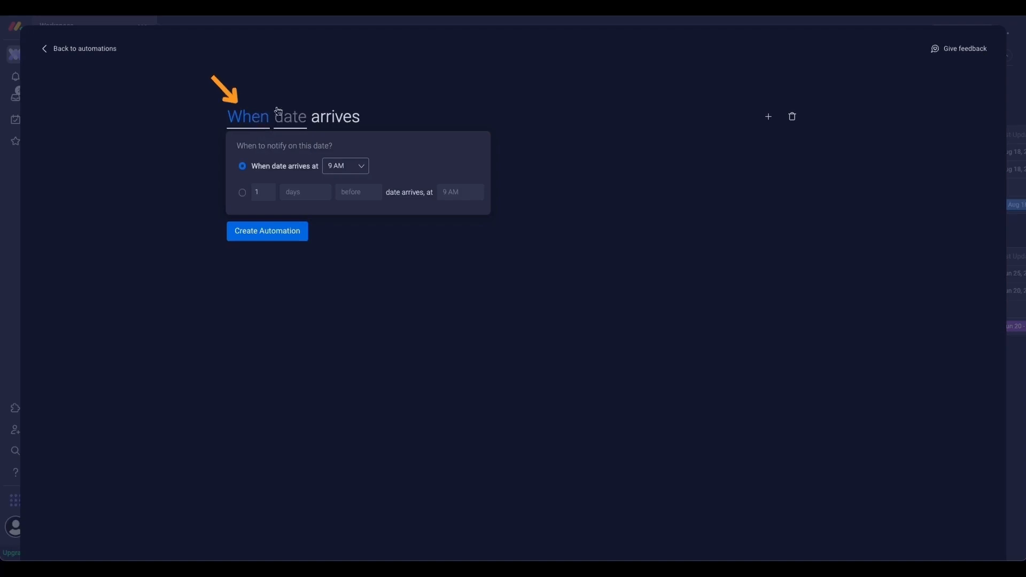
pyautogui.click(300, 124)
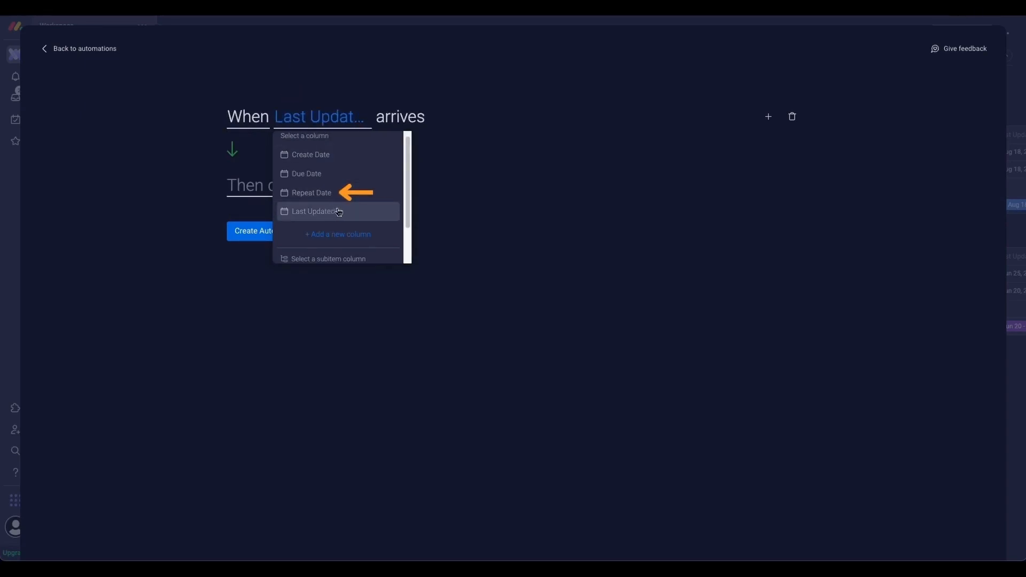
pyautogui.click(348, 197)
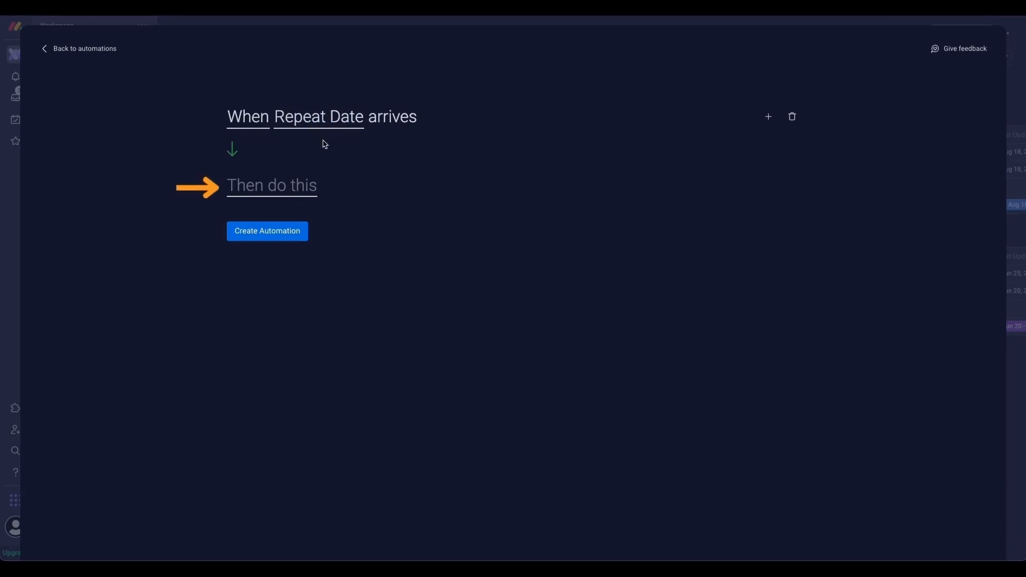
# Step: Set the automation's action to duplicate item, create the automation and return to the board
pyautogui.click(294, 190)
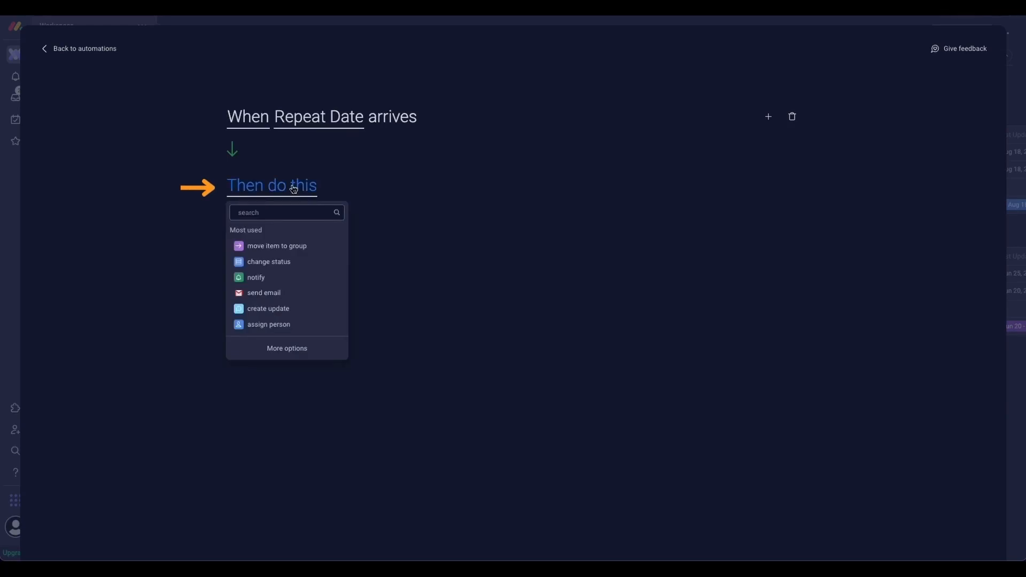
pyautogui.write('duplica')
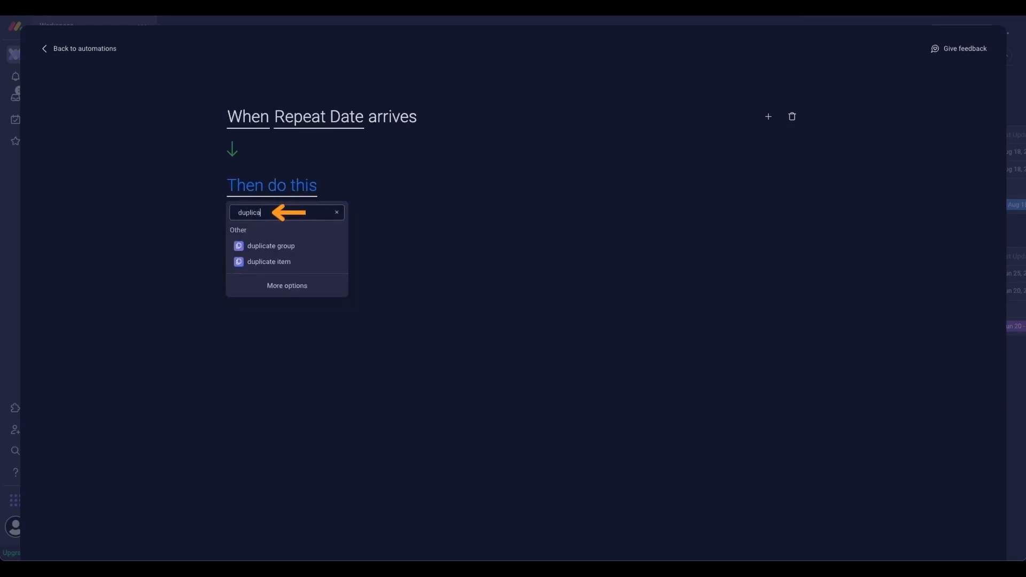
pyautogui.click(269, 261)
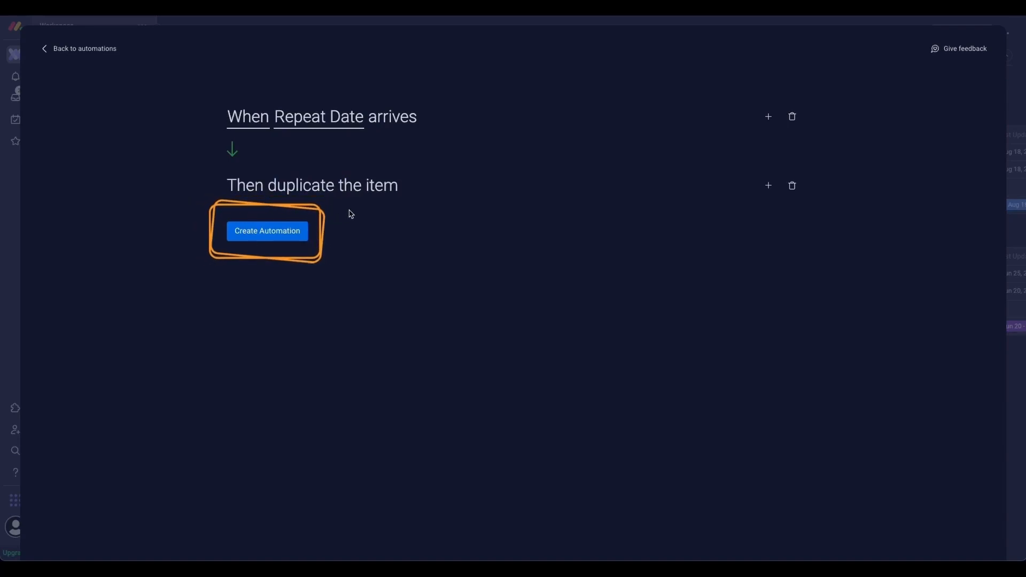
pyautogui.click(294, 231)
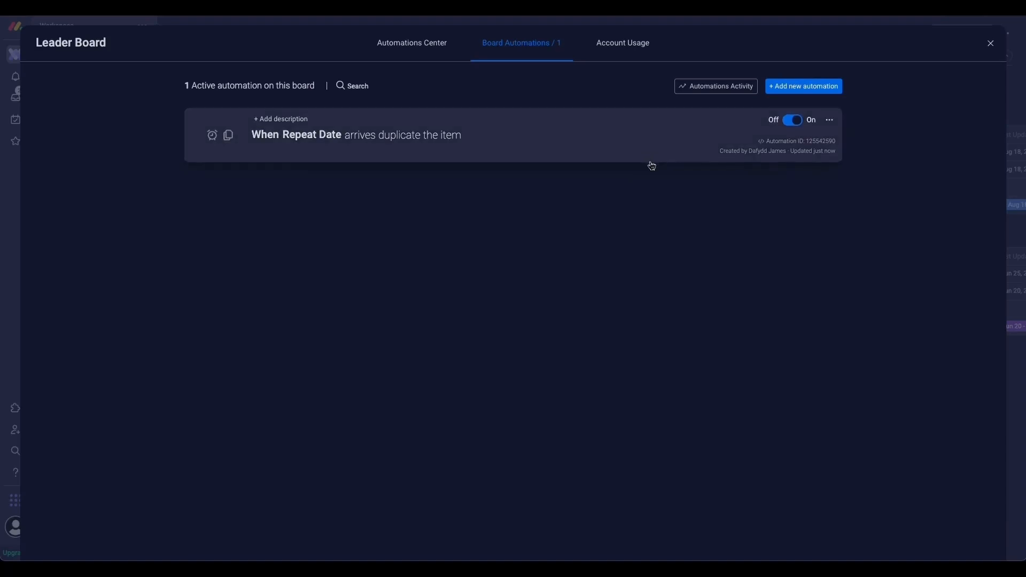
pyautogui.click(993, 44)
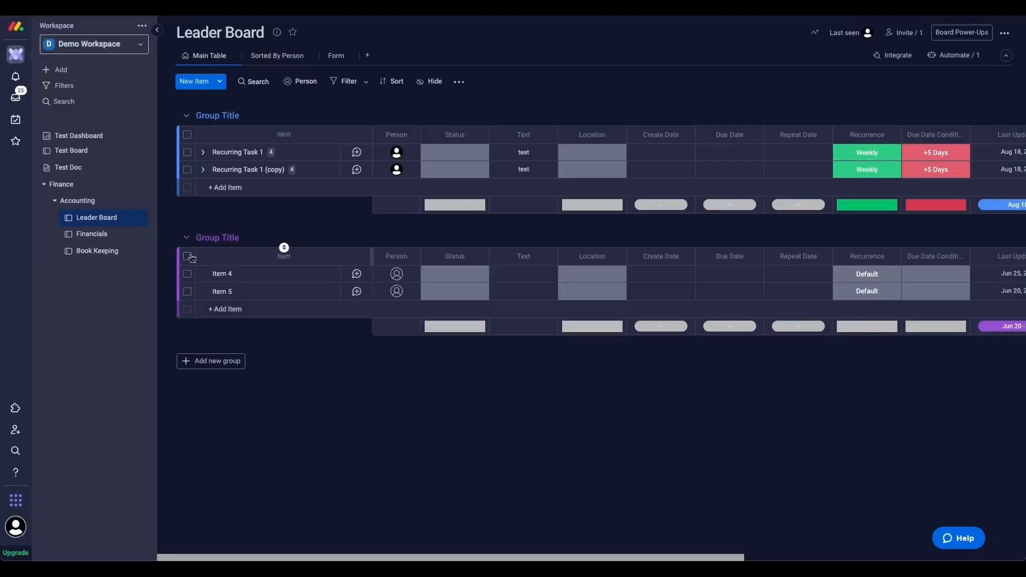
# Step: Duplicate Recurring Task 1 (copy) without its updates, and duplicate the resulting copy the same way
pyautogui.click(187, 170)
pyautogui.click(584, 411)
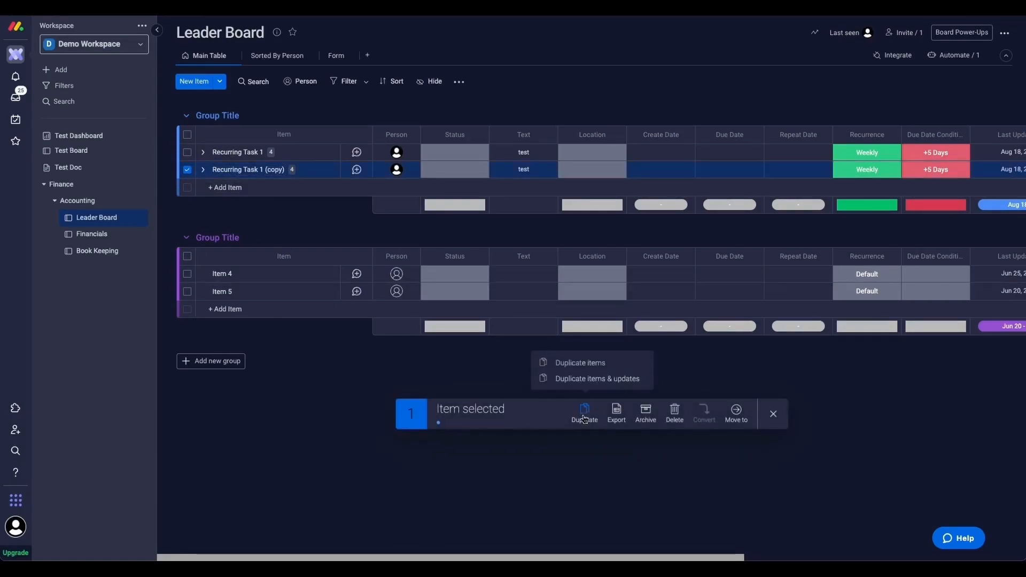
pyautogui.click(594, 364)
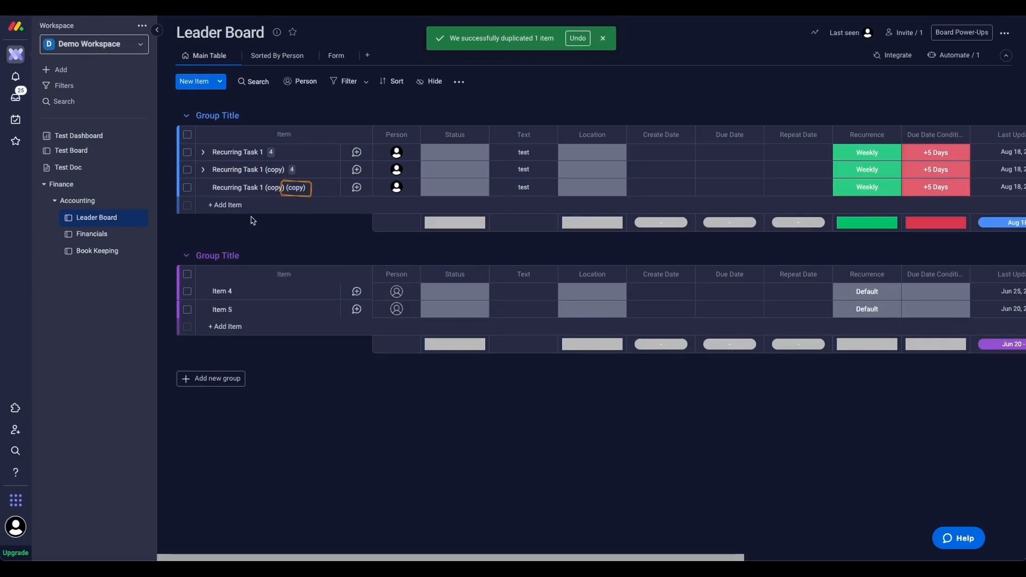
pyautogui.click(187, 187)
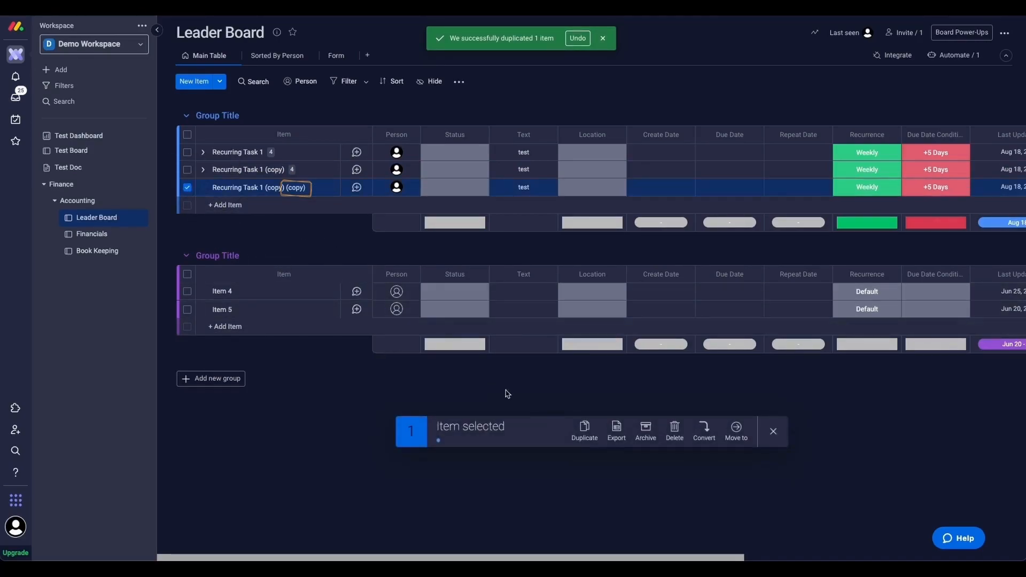
pyautogui.click(584, 431)
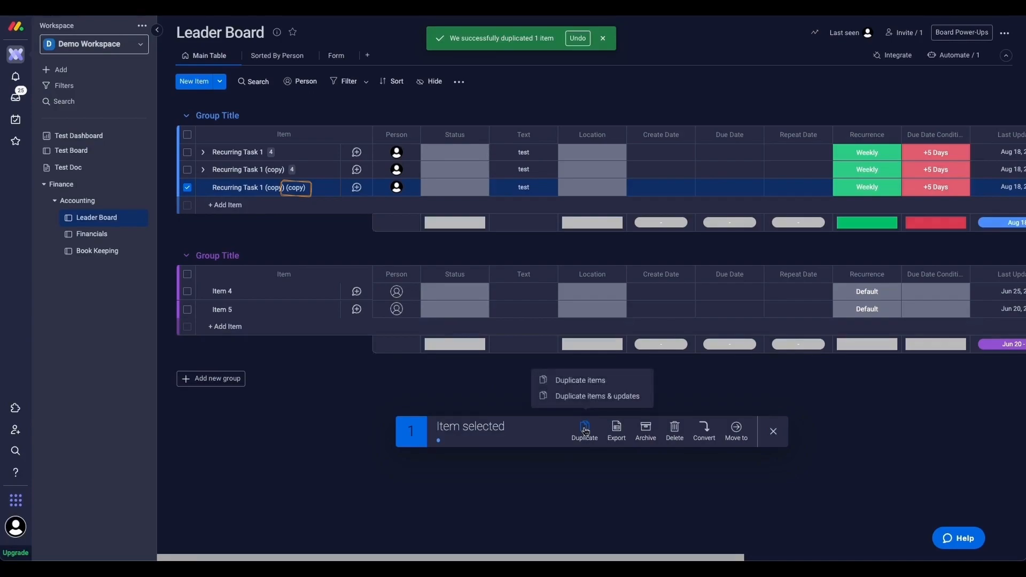
pyautogui.click(588, 382)
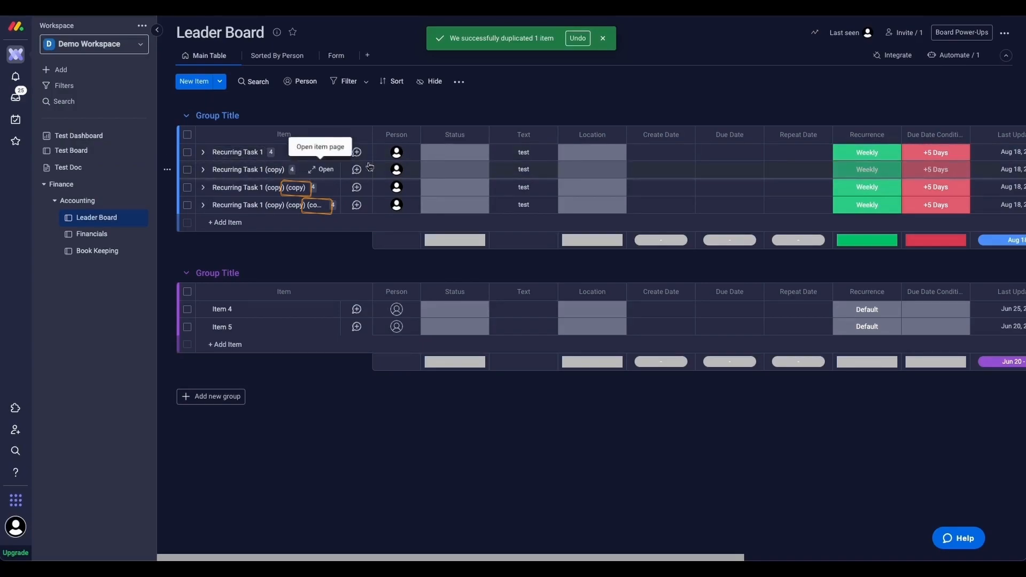
# Step: Add a Dependency column to the right of the Person column and connect it to the Create Date column
pyautogui.moveTo(410, 138)
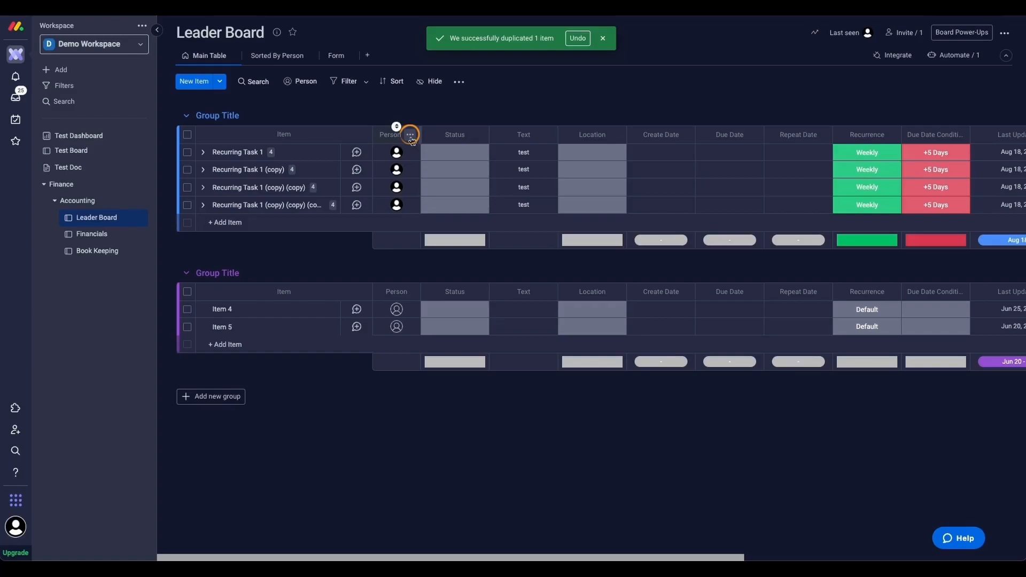
pyautogui.click(410, 135)
pyautogui.moveTo(456, 273)
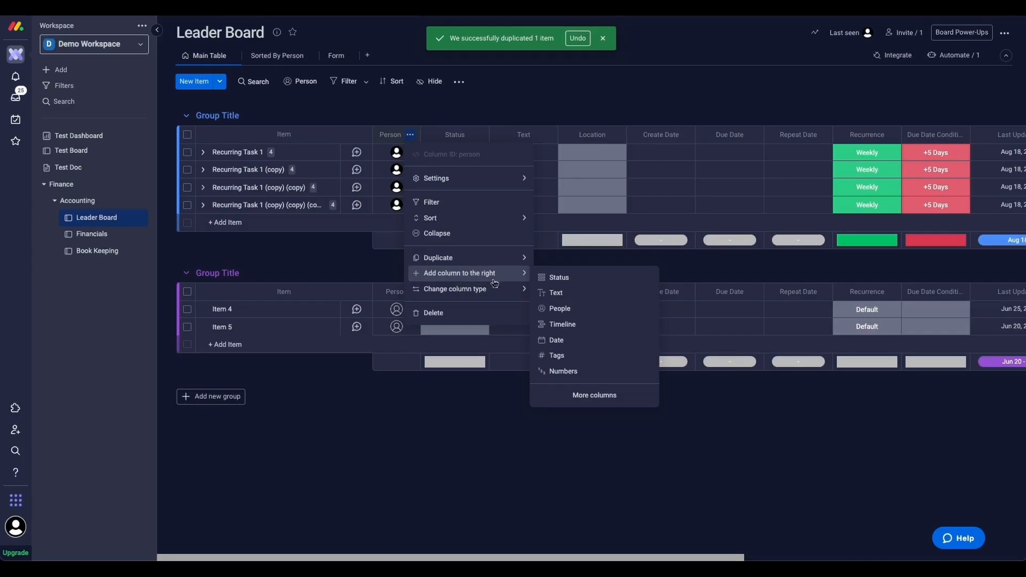
pyautogui.click(627, 406)
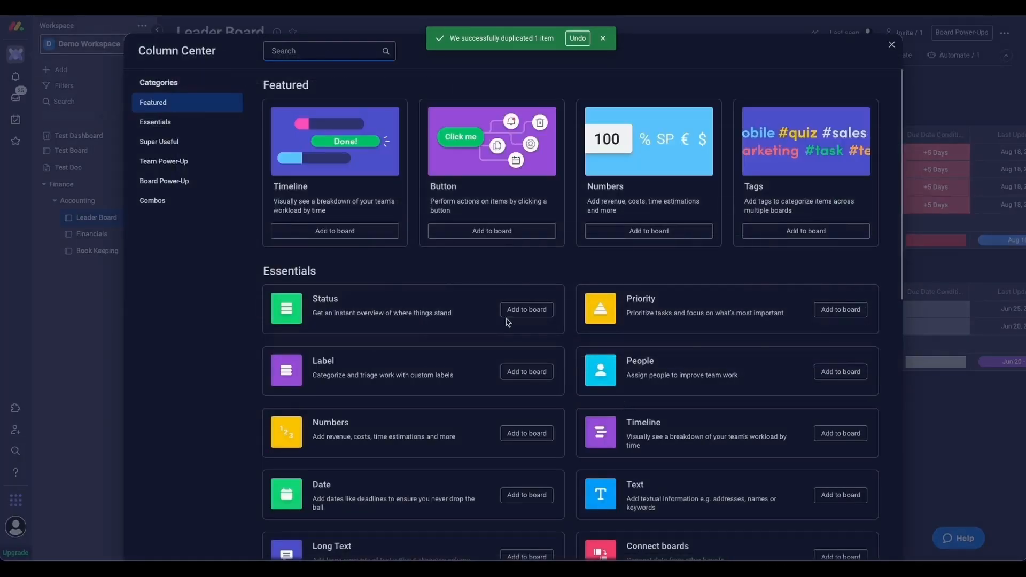
pyautogui.write('depen')
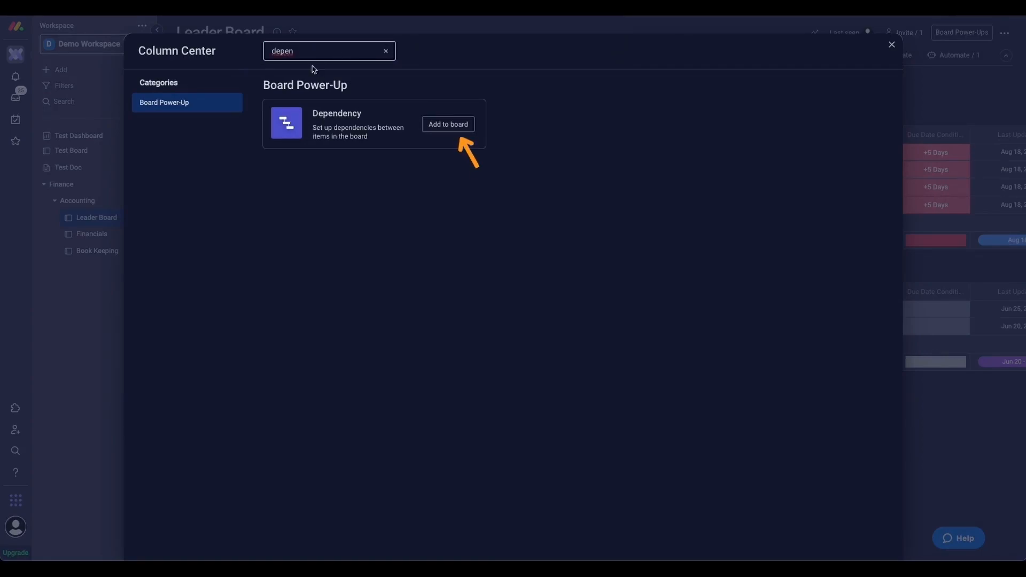
pyautogui.click(456, 130)
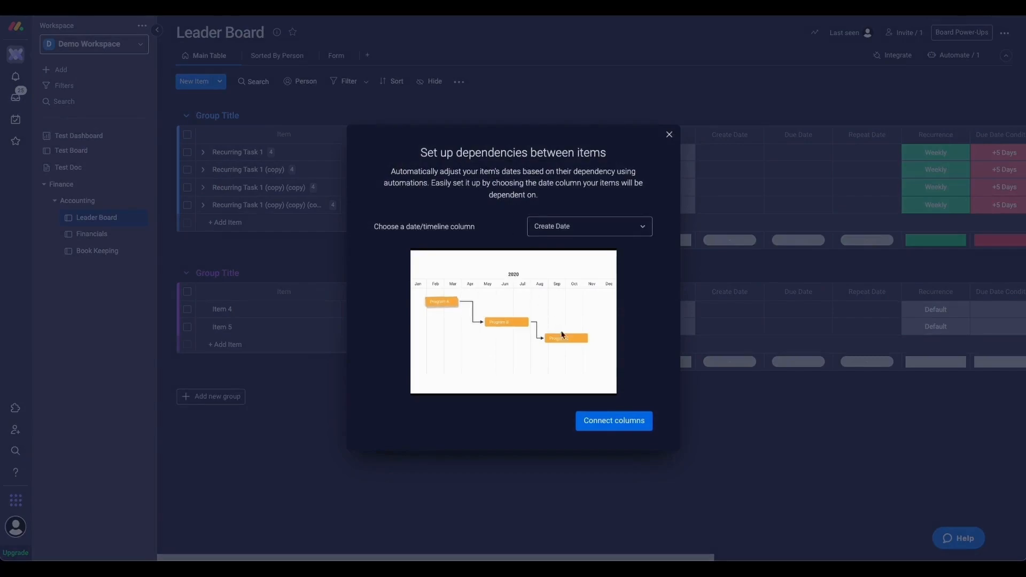
pyautogui.click(635, 422)
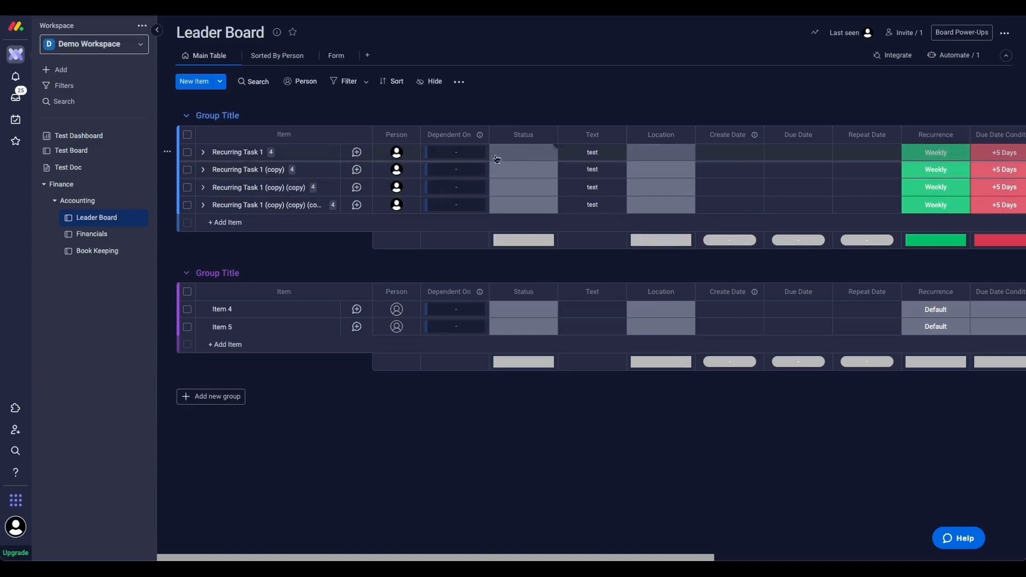
# Step: Make Child Item dependent on Parent Item in the Dependent On column
pyautogui.click(256, 154)
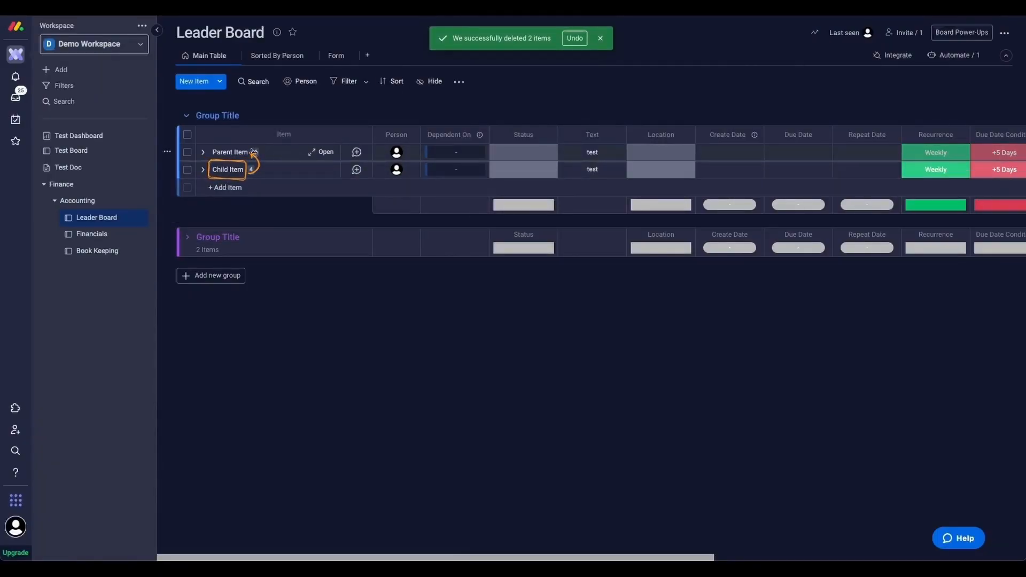
pyautogui.click(449, 170)
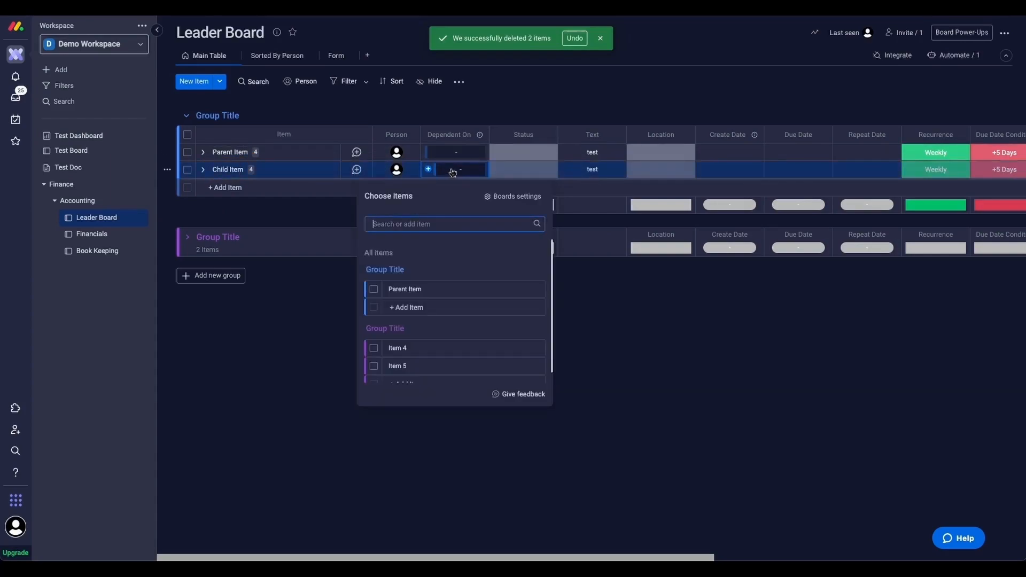
pyautogui.click(374, 290)
pyautogui.click(328, 185)
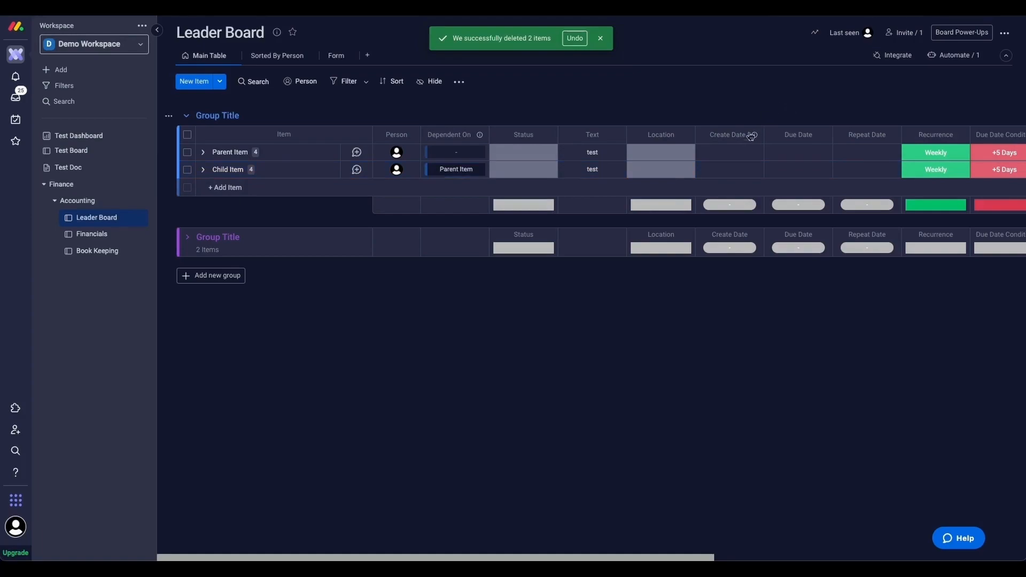
# Step: Set the Create Date to Aug 24, 2022 for Parent Item and Aug 26, 2022 for Child Item
pyautogui.click(746, 153)
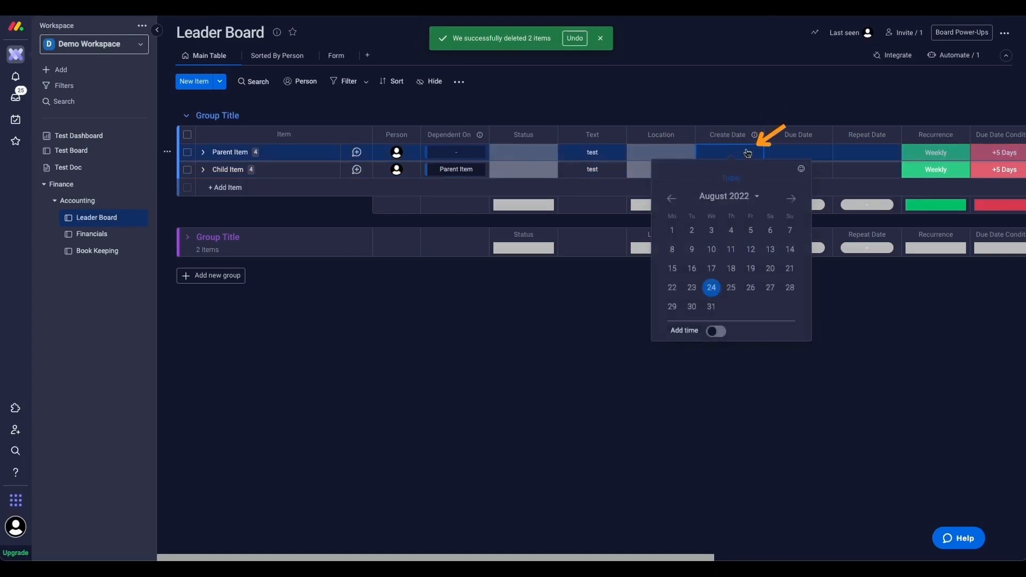
pyautogui.click(711, 287)
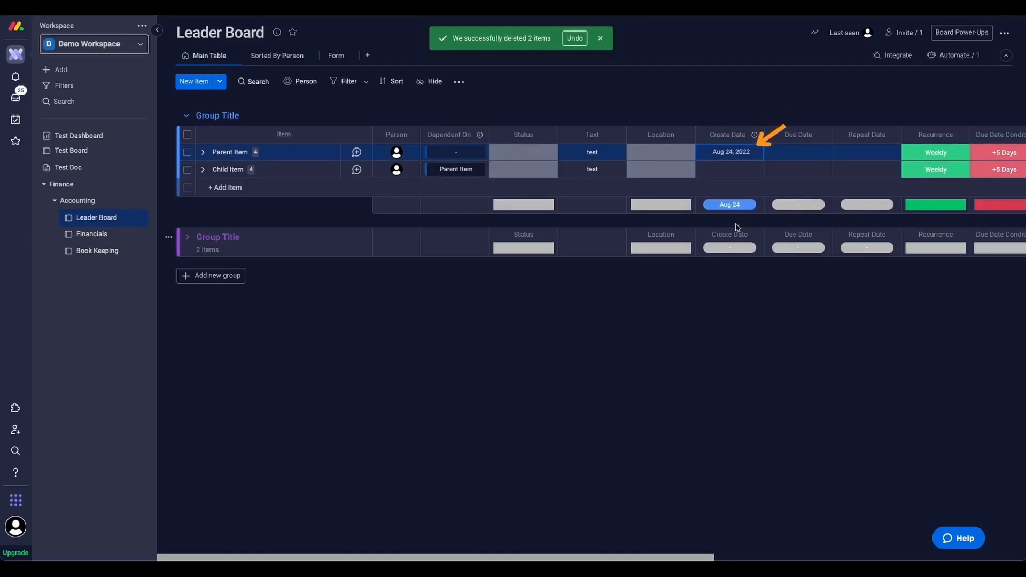
pyautogui.click(746, 172)
pyautogui.click(751, 309)
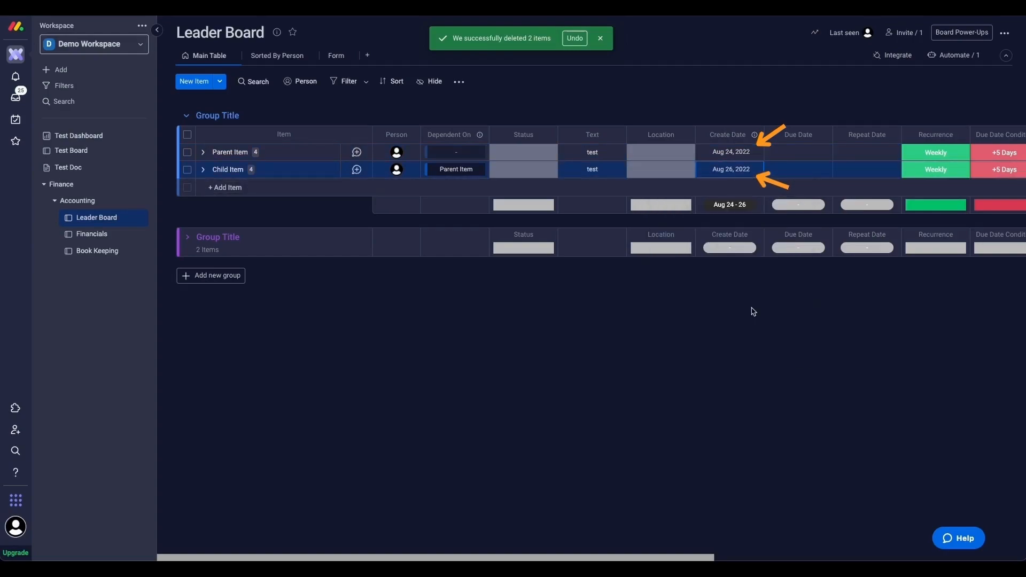
# Step: Review the board's active automations and set Parent Item's Create Date to Aug 27, 2022
pyautogui.click(953, 55)
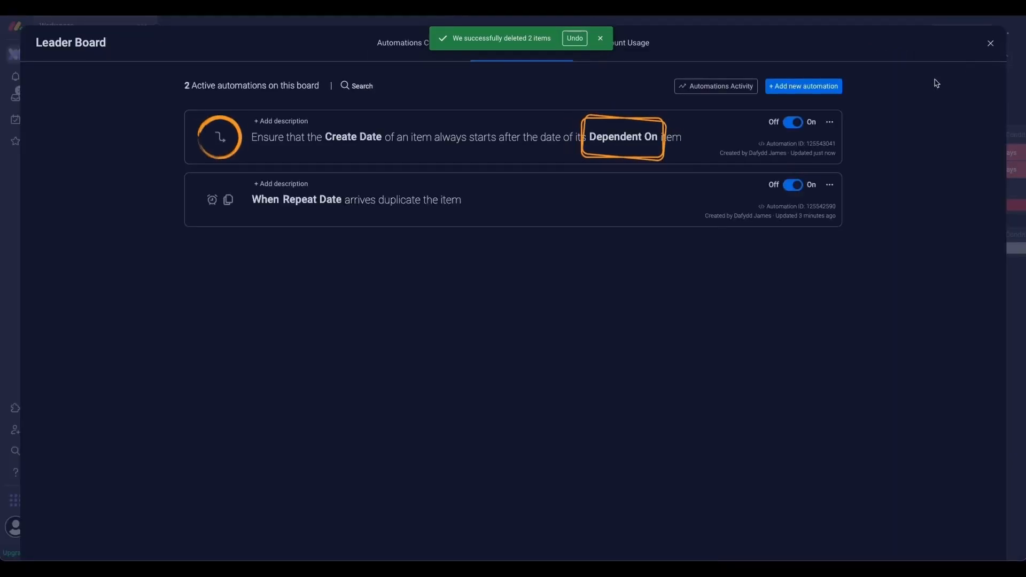
pyautogui.click(990, 43)
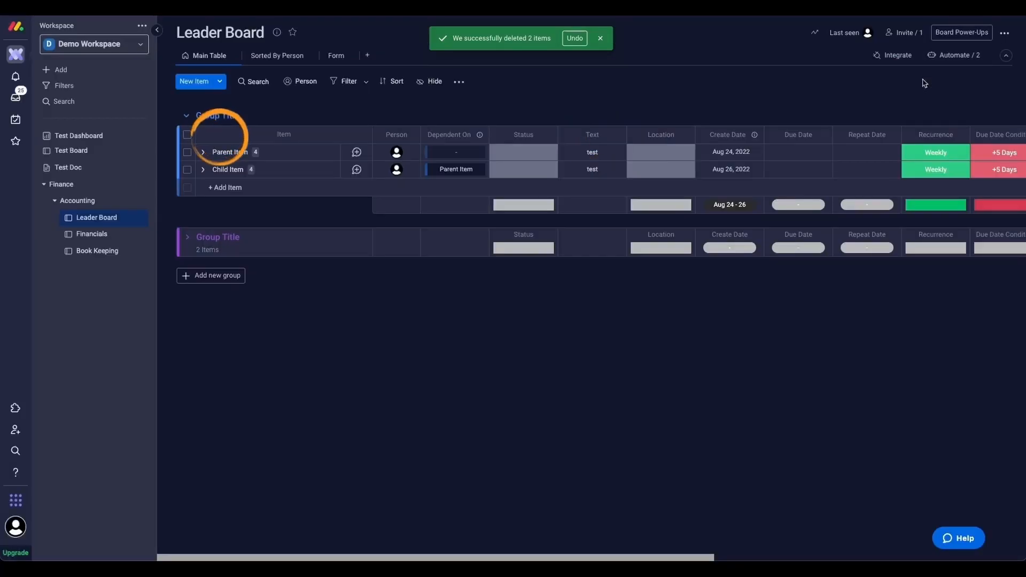
pyautogui.click(720, 154)
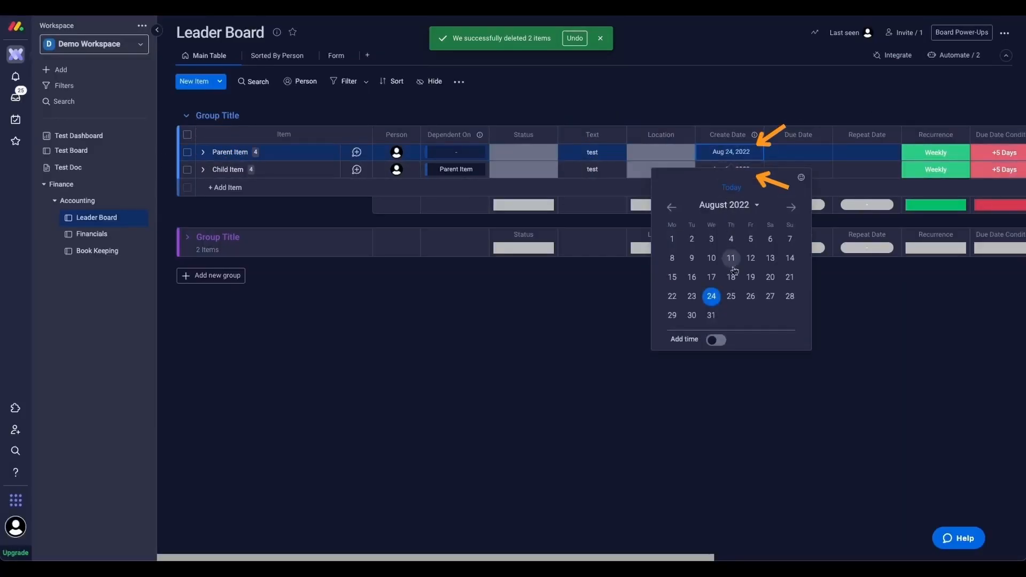
pyautogui.click(770, 298)
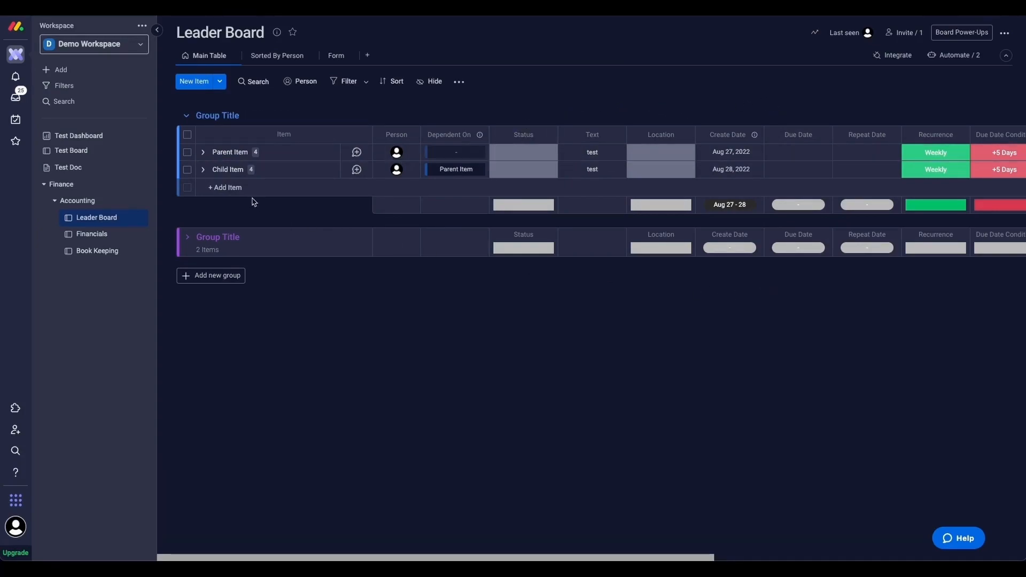
# Step: Add an item named Child Item 2 to the first group
pyautogui.click(216, 187)
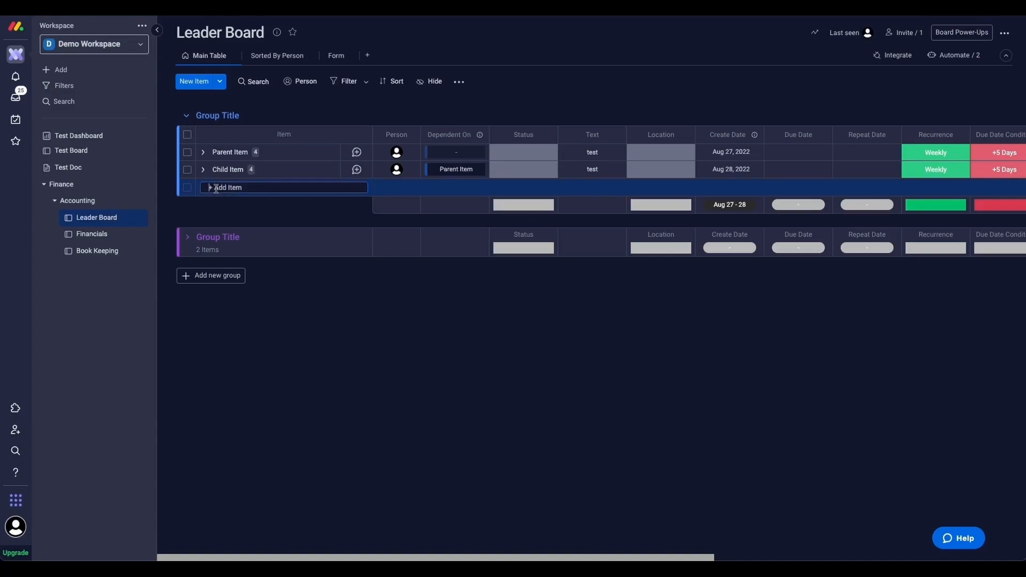
pyautogui.write('Child item 2')
pyautogui.press('Return')
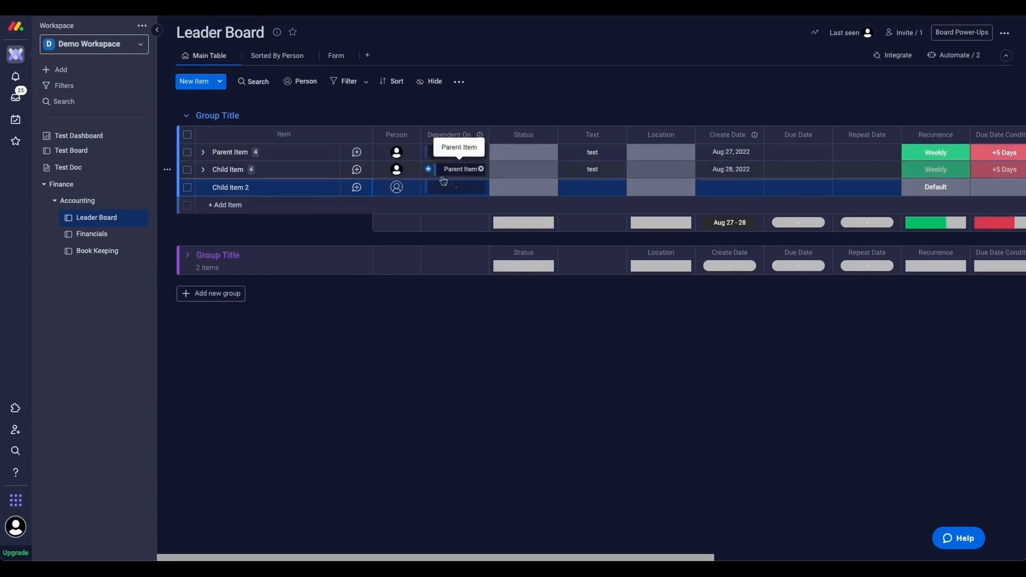
# Step: Duplicate Child Item together with its updates
pyautogui.click(187, 169)
pyautogui.click(589, 341)
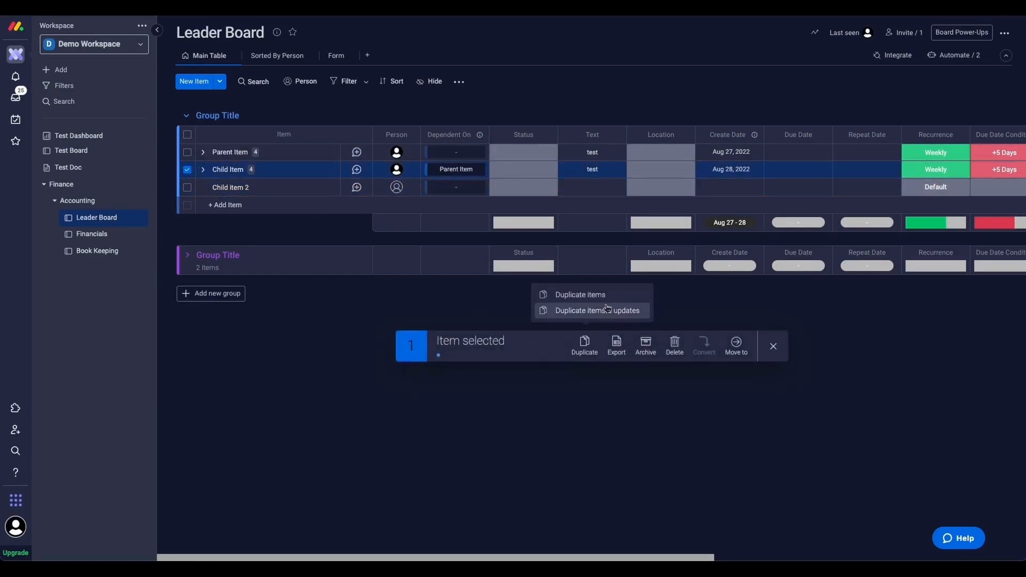
pyautogui.click(593, 311)
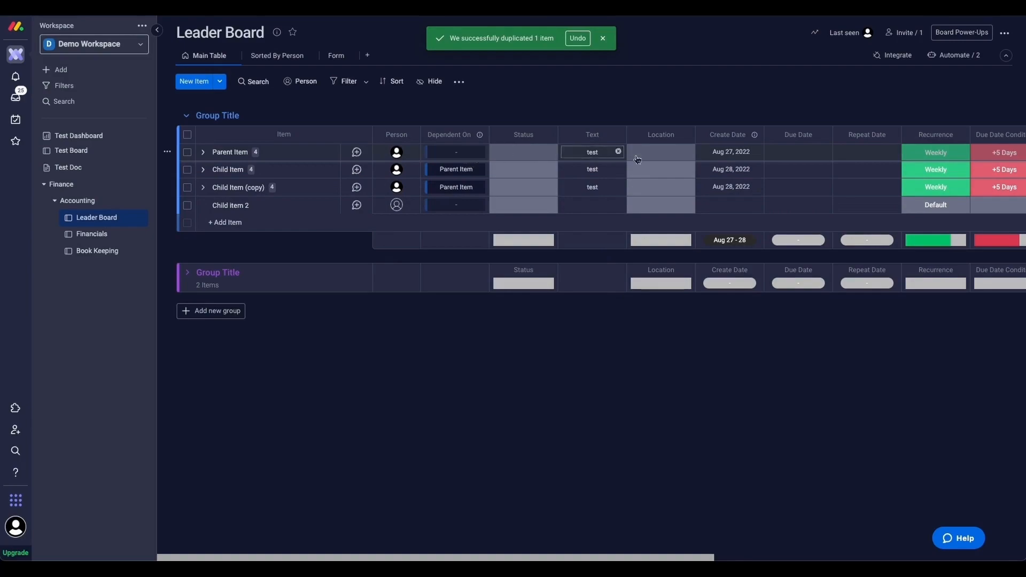
# Step: Set Parent Item's Create Date to Aug 30, 2022 and review the board's active automations
pyautogui.click(730, 152)
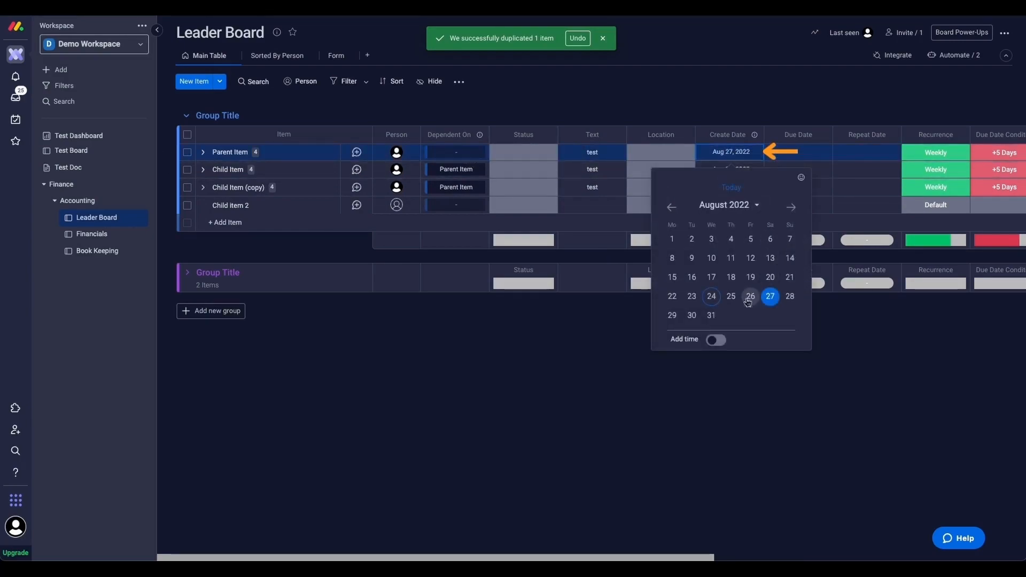
pyautogui.click(691, 316)
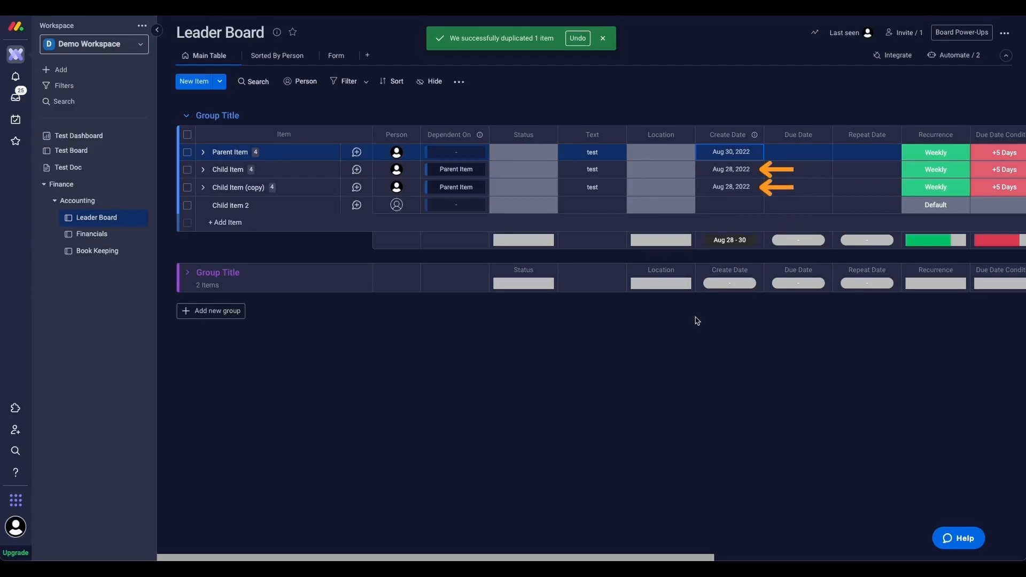
pyautogui.click(711, 316)
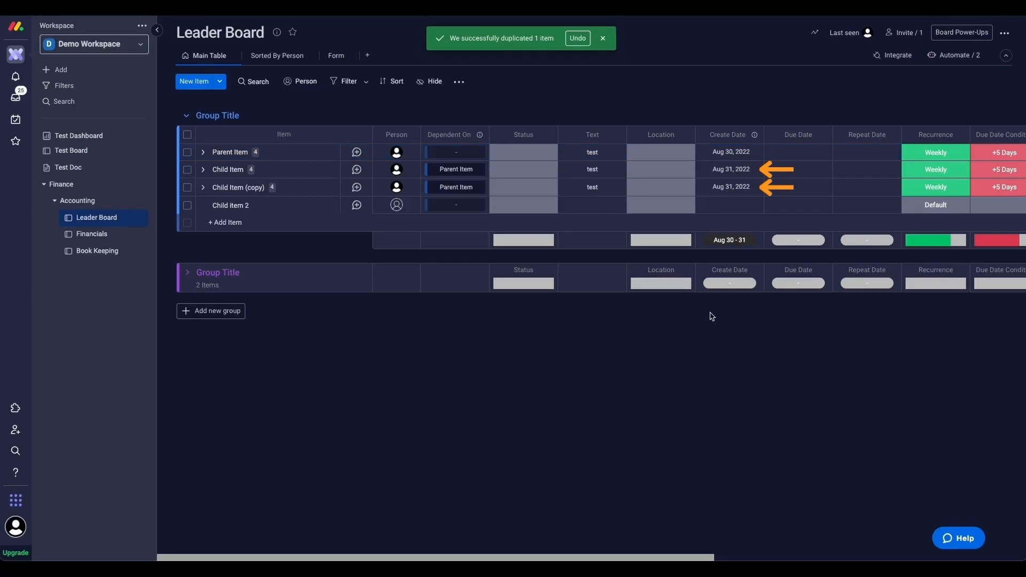
pyautogui.click(953, 55)
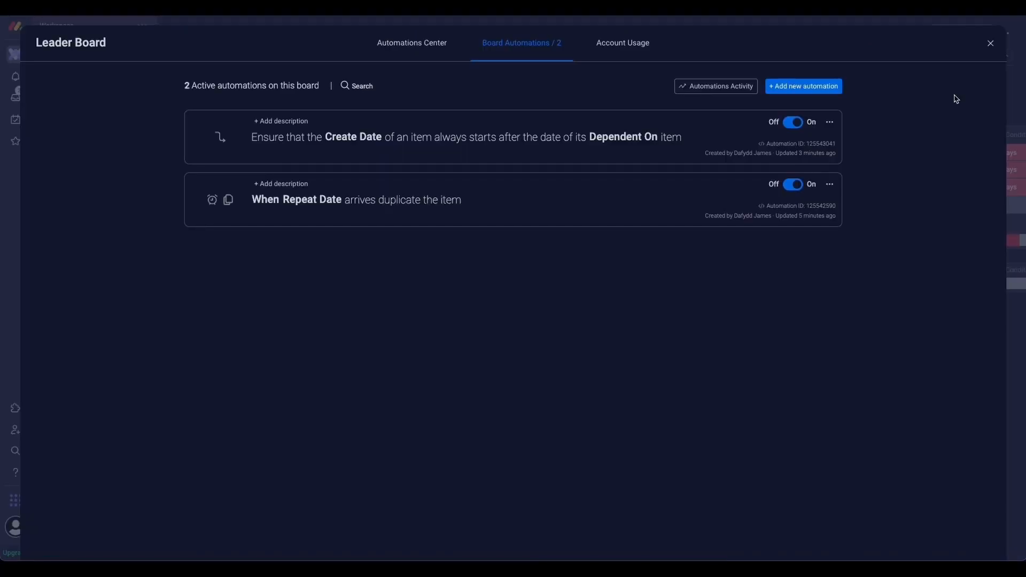
pyautogui.click(990, 43)
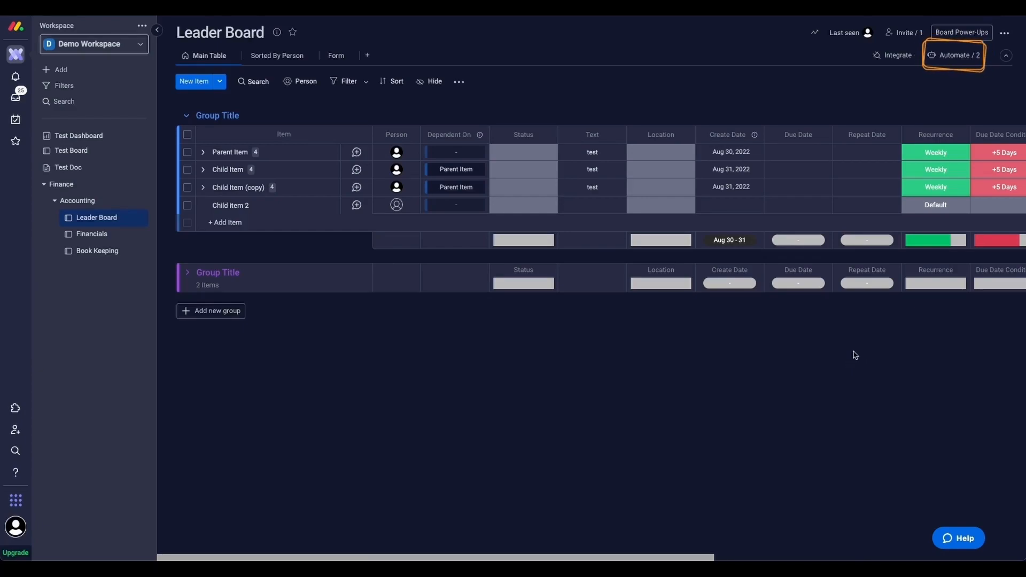
# Step: Start a new custom automation with the trigger that the Status column changes to Done
pyautogui.click(962, 56)
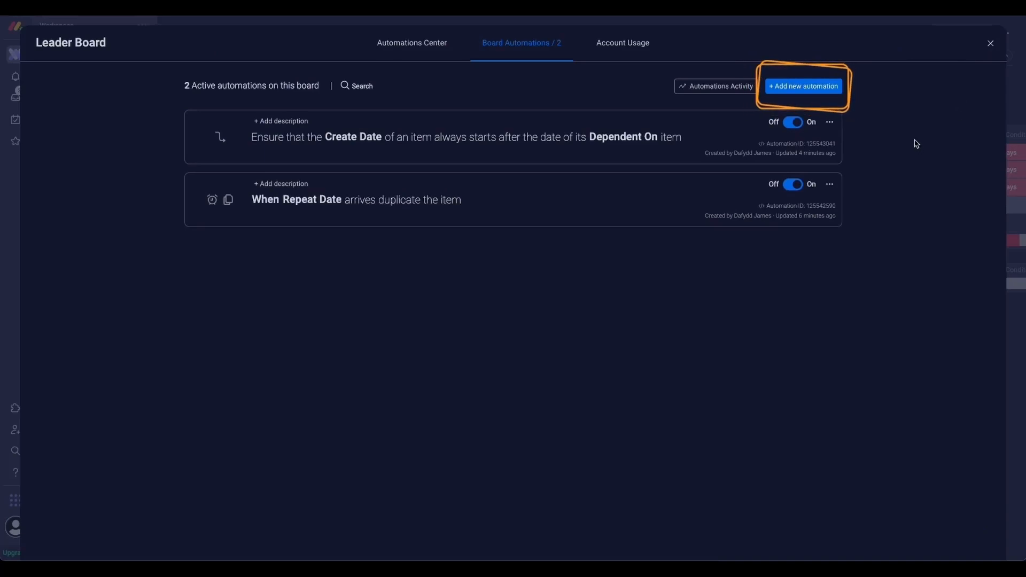
pyautogui.click(824, 87)
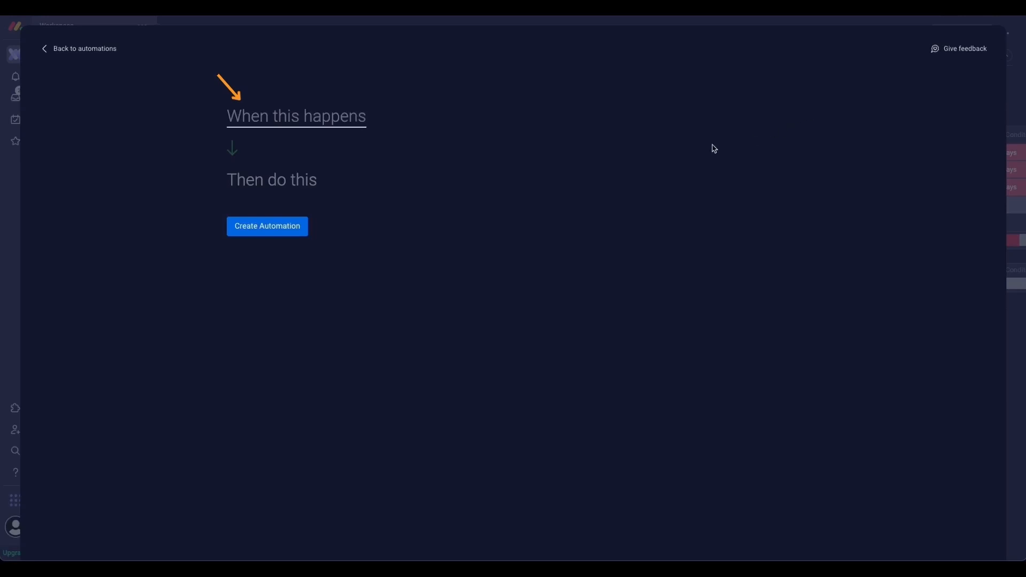
pyautogui.click(313, 124)
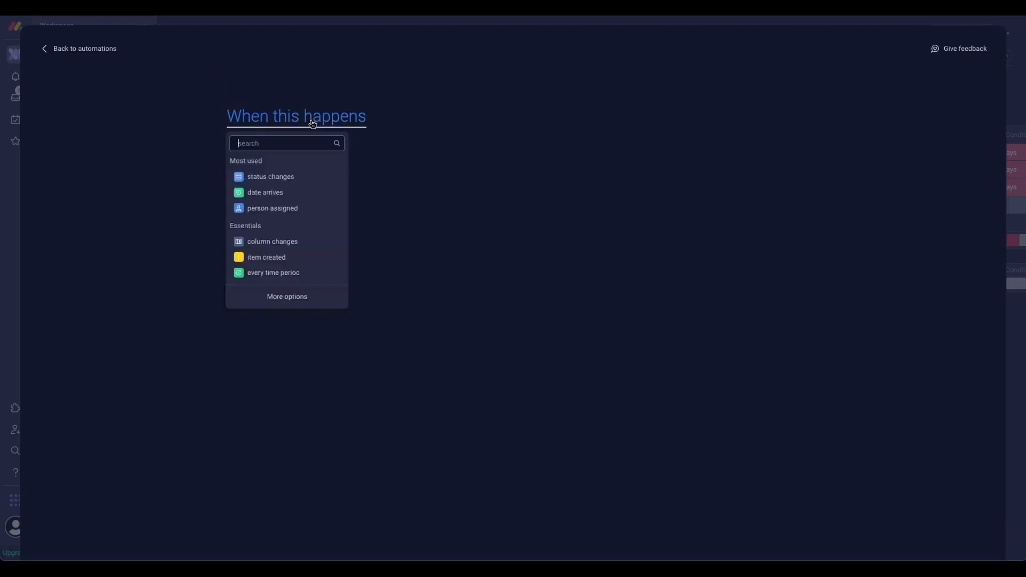
pyautogui.click(282, 178)
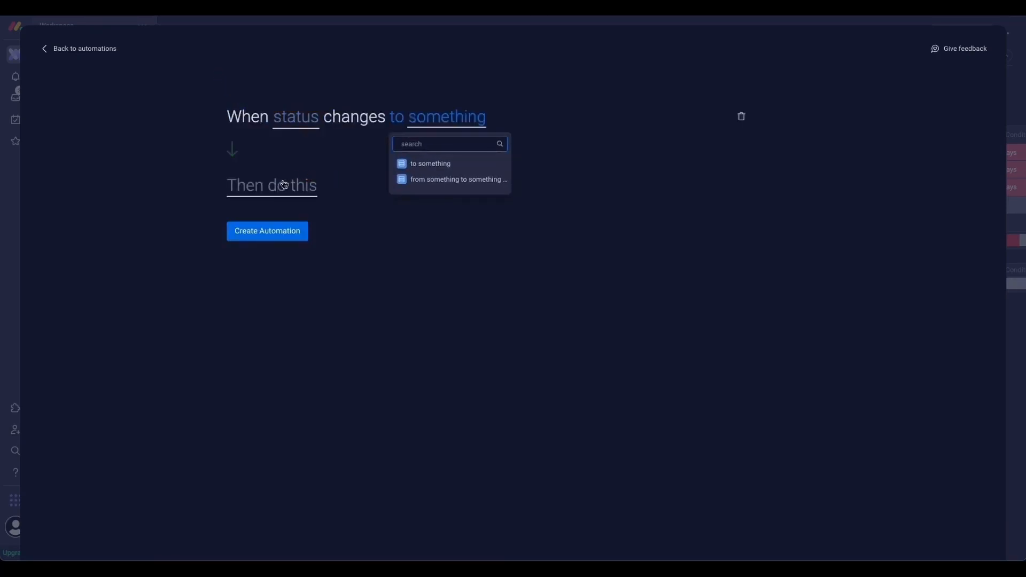
pyautogui.click(310, 126)
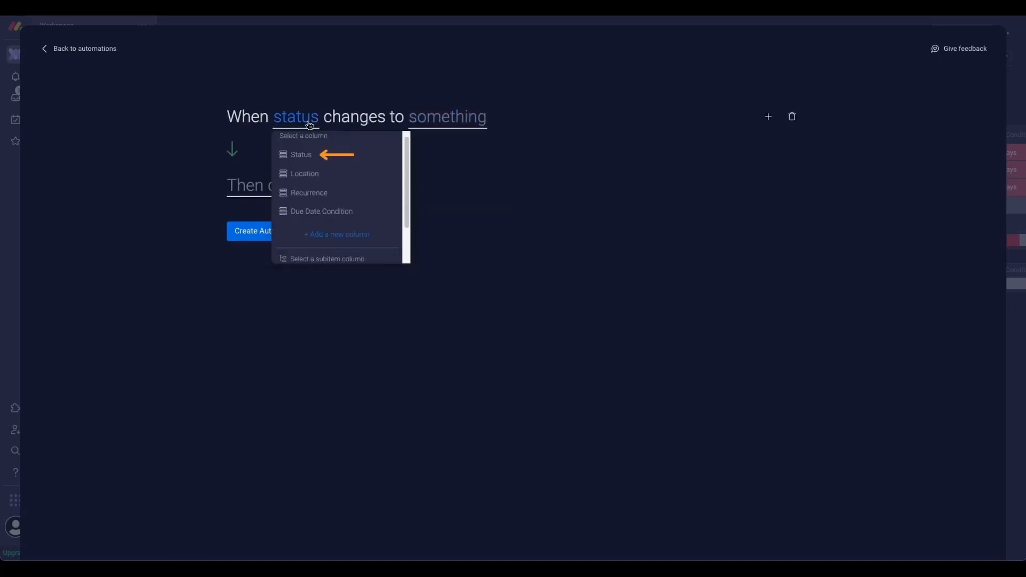
pyautogui.click(302, 157)
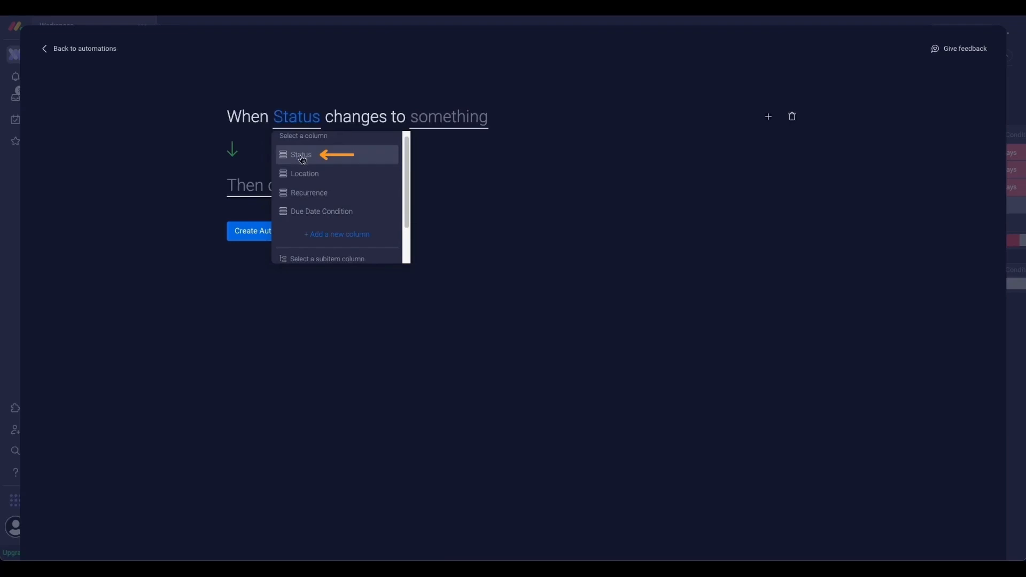
pyautogui.click(302, 158)
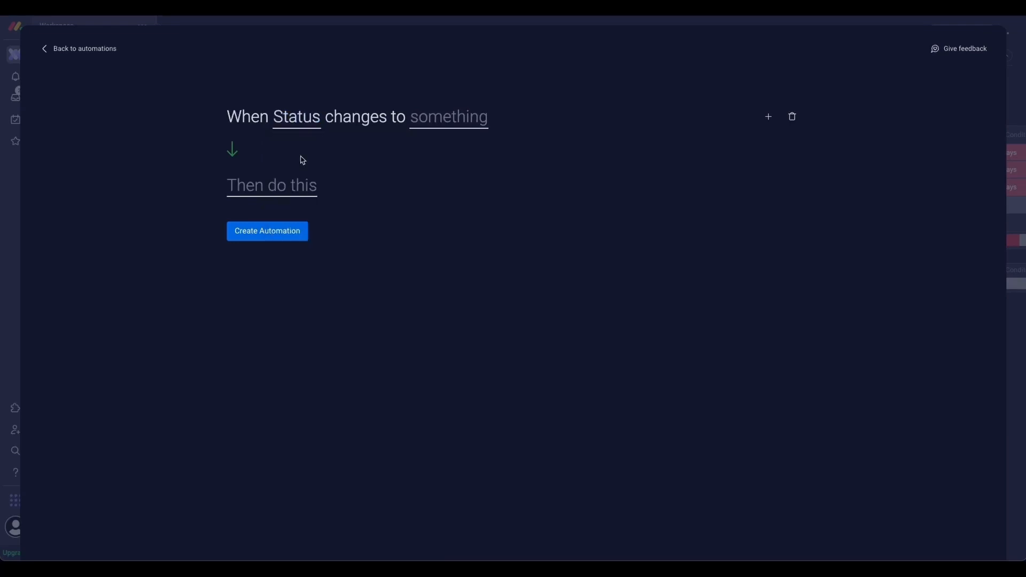
pyautogui.click(448, 126)
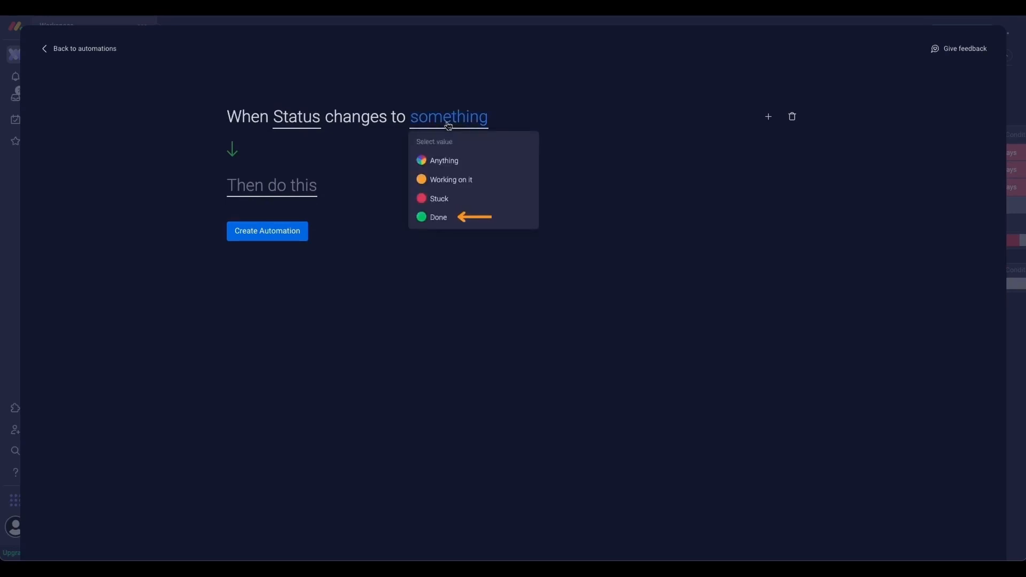
pyautogui.click(463, 225)
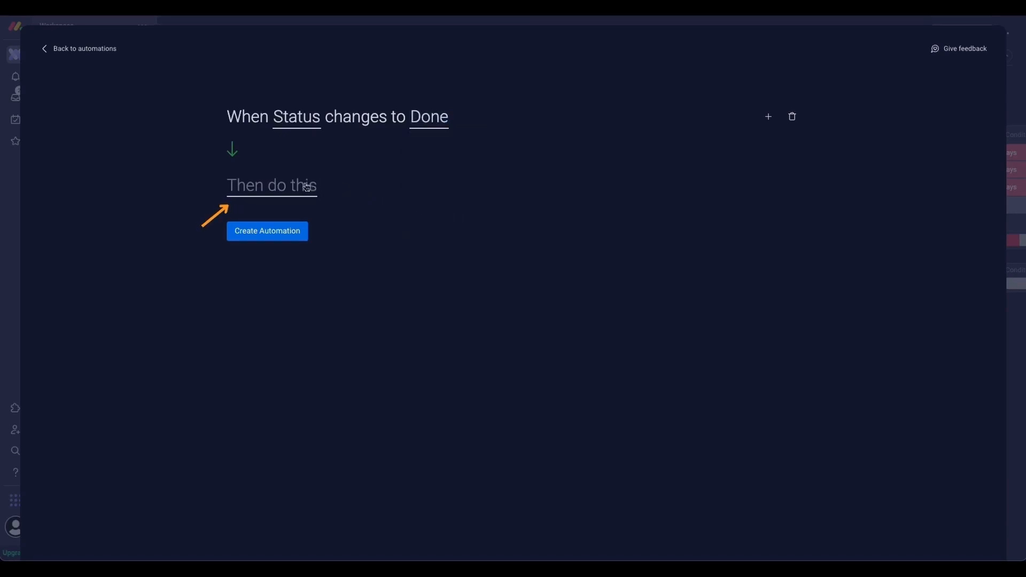
# Step: Set the automation's action to create an item in the Leader Board board
pyautogui.click(277, 194)
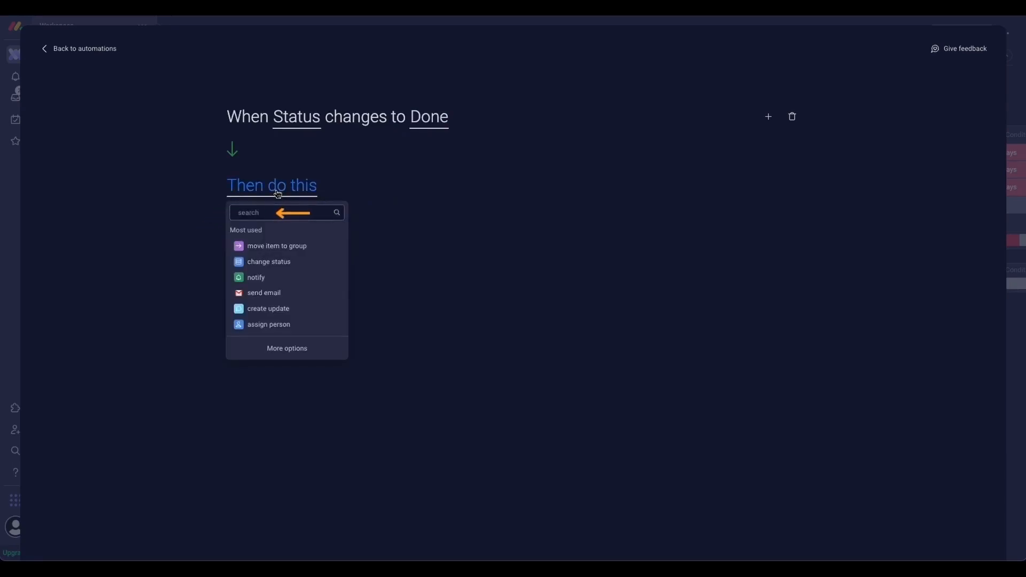
pyautogui.write('create')
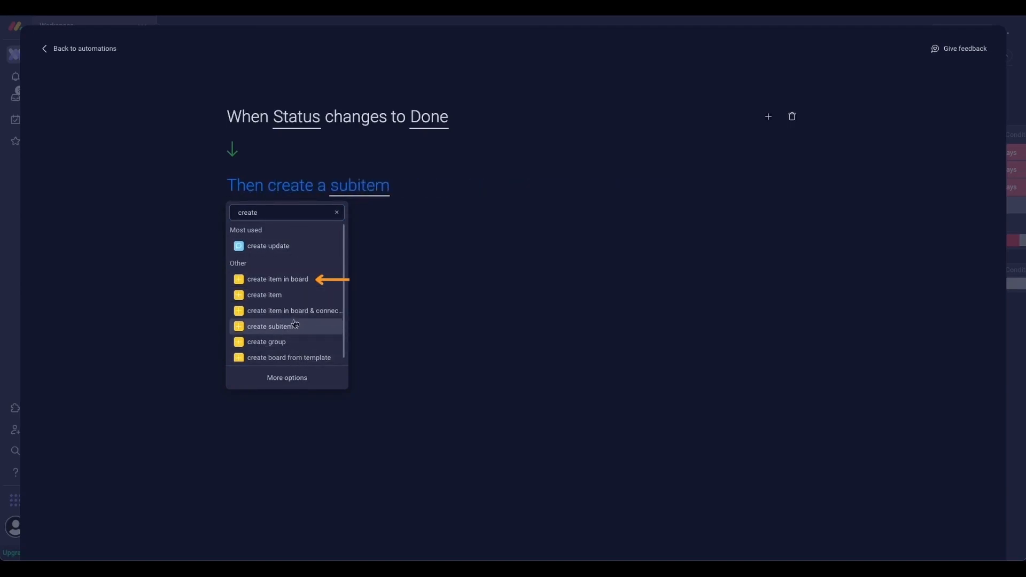
pyautogui.click(304, 284)
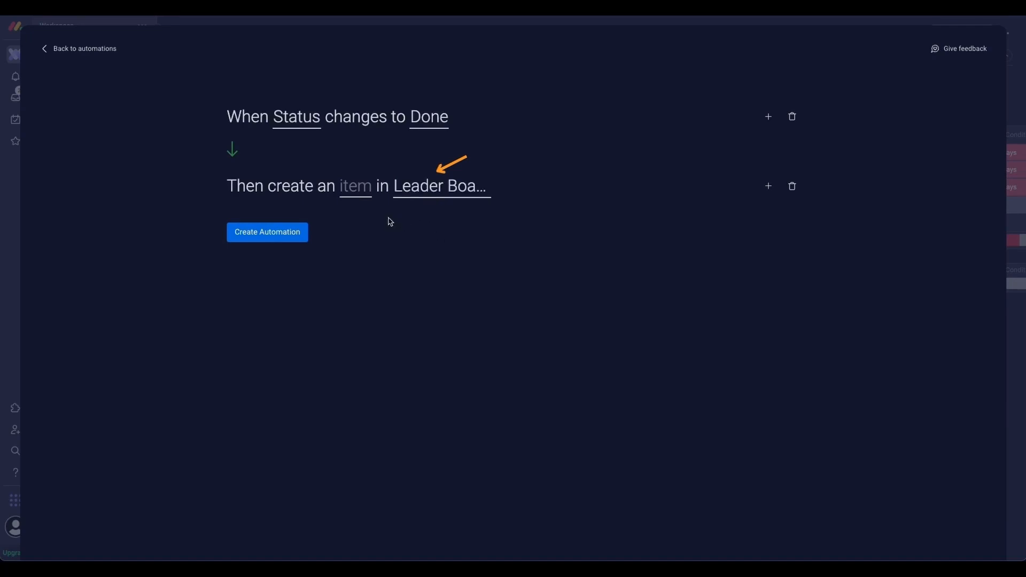
# Step: Remove the status value from the new item's Status mapping and create the automation
pyautogui.click(355, 191)
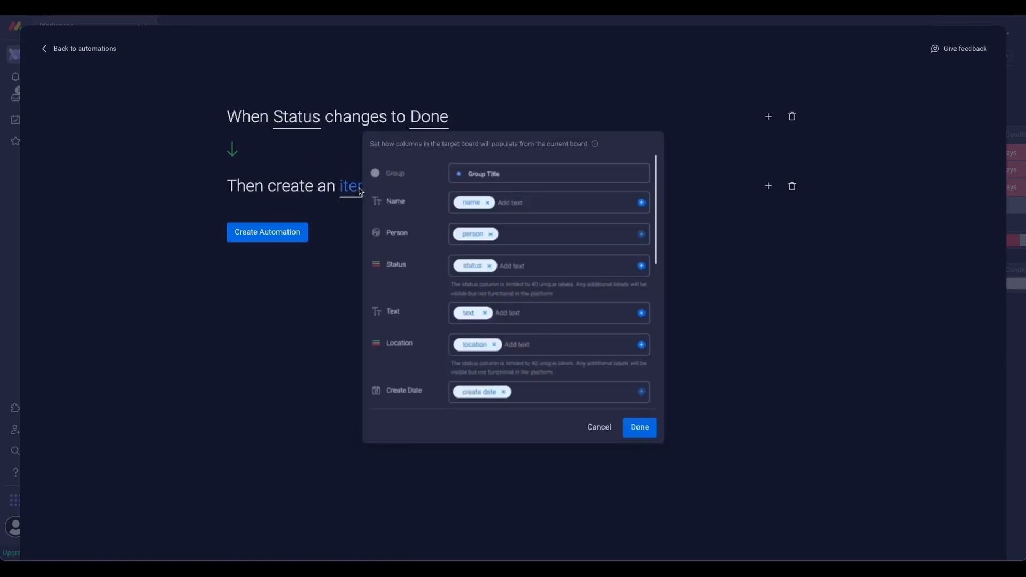
pyautogui.click(491, 267)
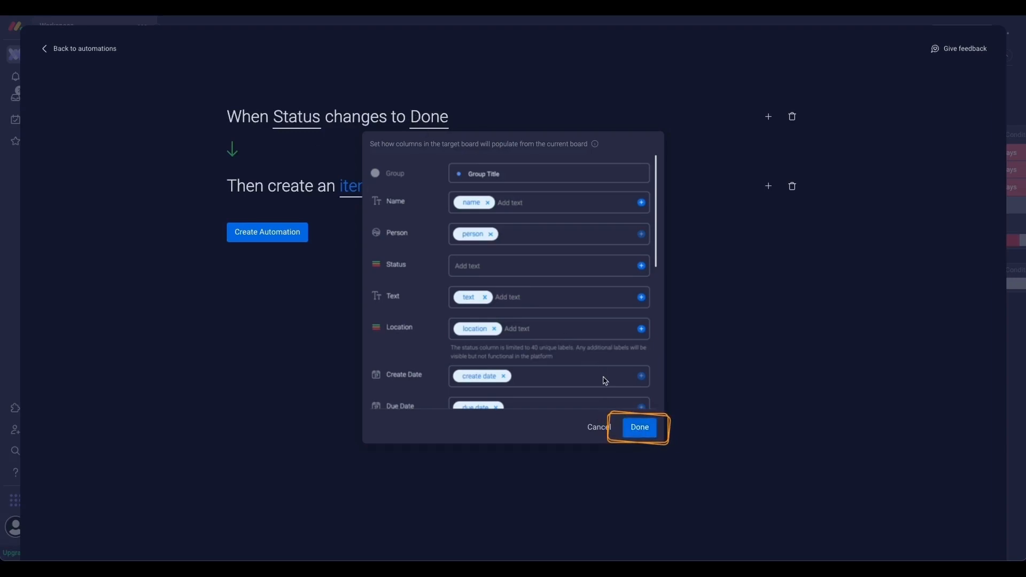
pyautogui.click(640, 427)
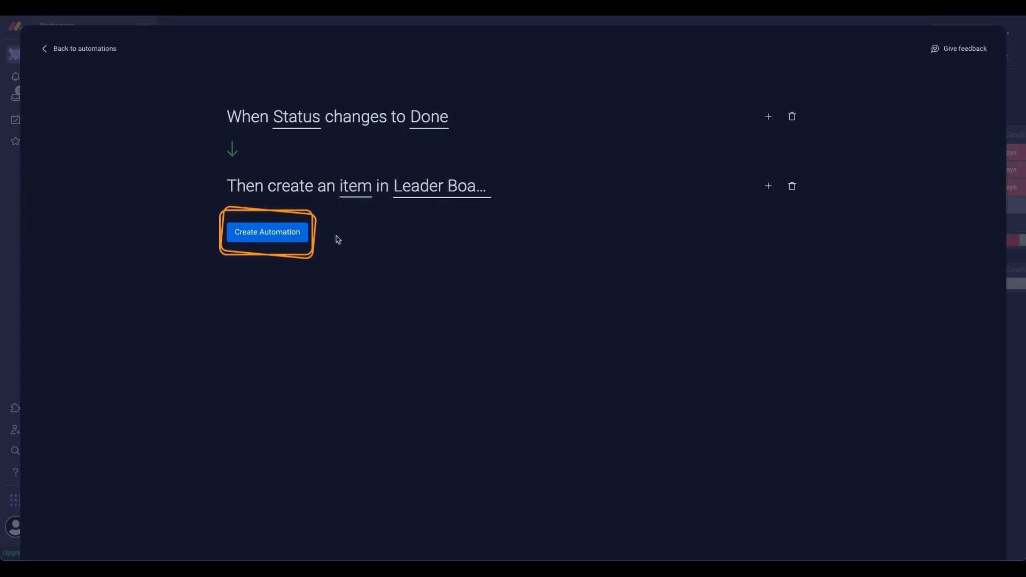
pyautogui.click(288, 235)
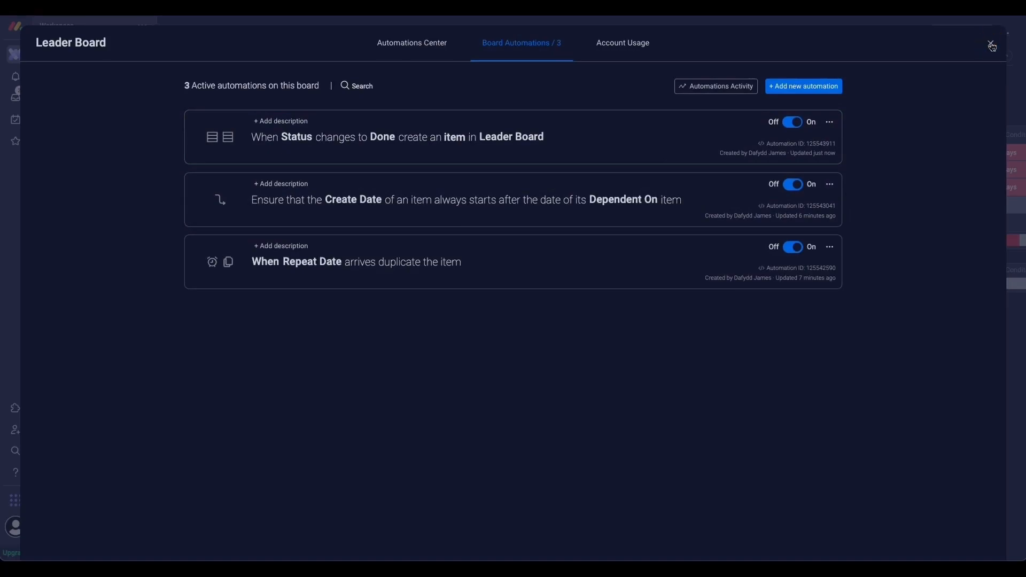
pyautogui.click(990, 44)
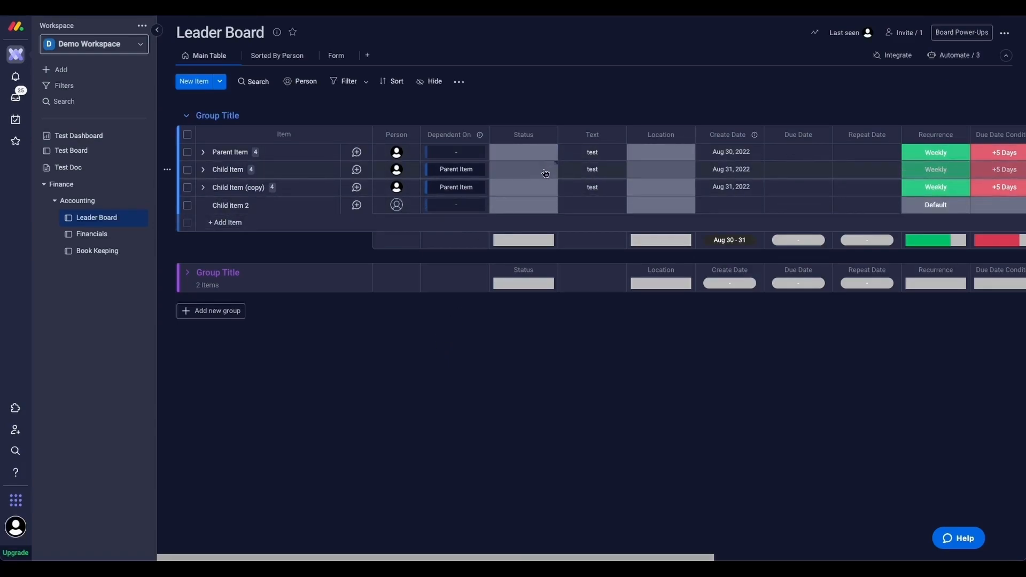
# Step: Set the Status of Child Item (copy) in the third row to Done
pyautogui.click(520, 190)
pyautogui.click(541, 261)
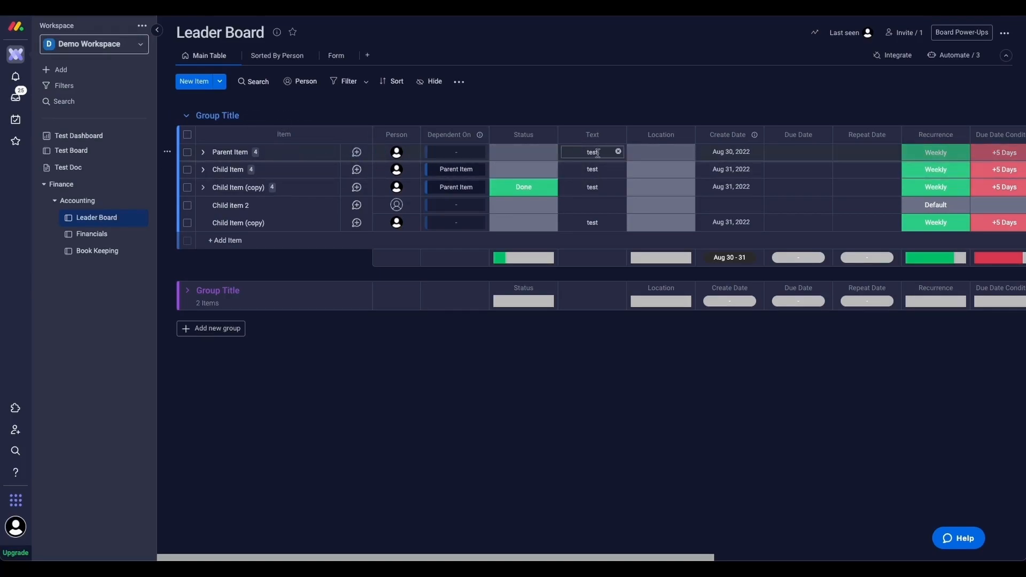
# Step: Set Parent Item's Status to Working on it and its Location to New York
pyautogui.click(548, 160)
pyautogui.click(553, 182)
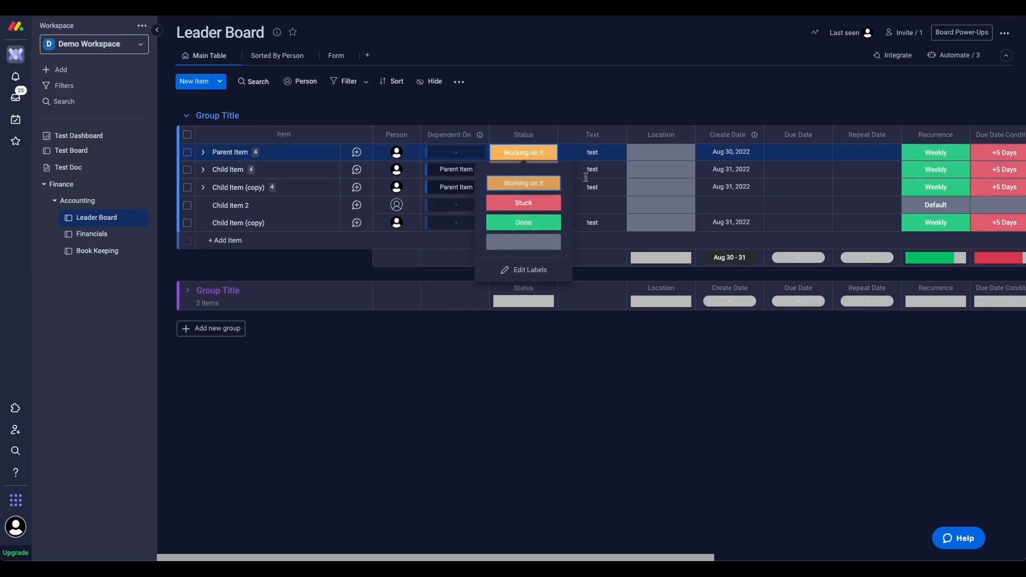
pyautogui.click(663, 153)
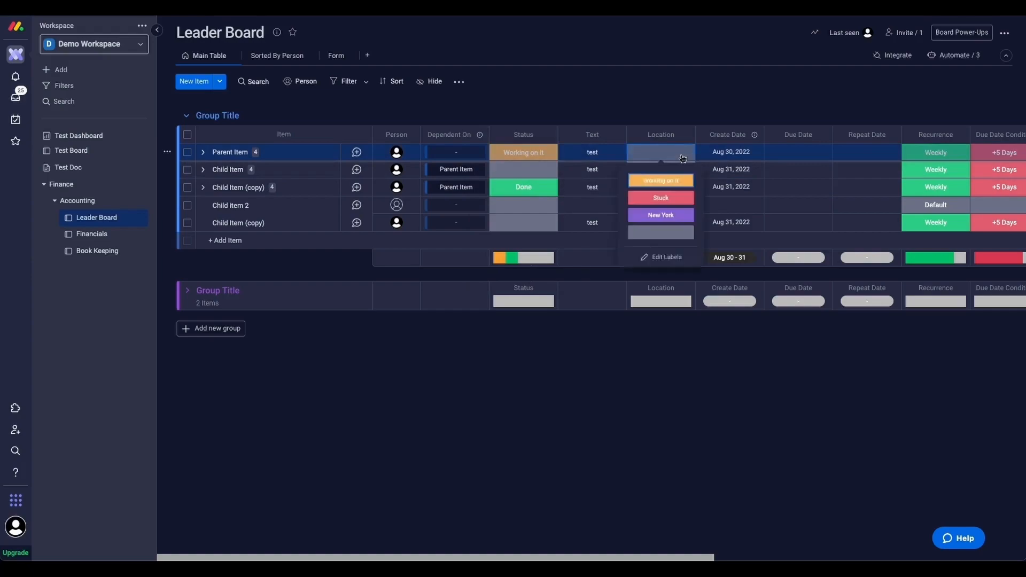
pyautogui.click(667, 222)
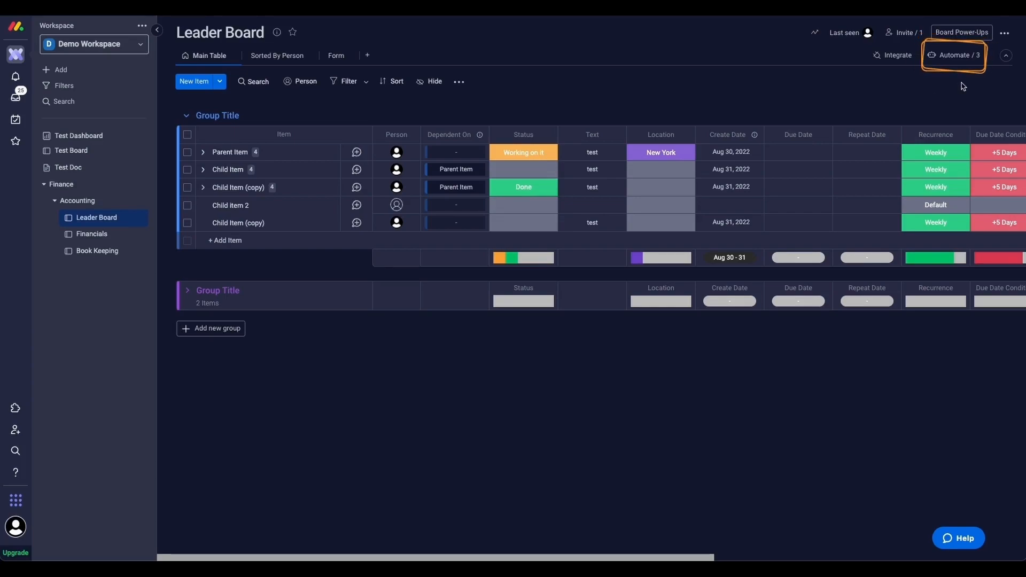
# Step: Start another custom automation with the trigger that the Status column changes to Stuck
pyautogui.click(962, 55)
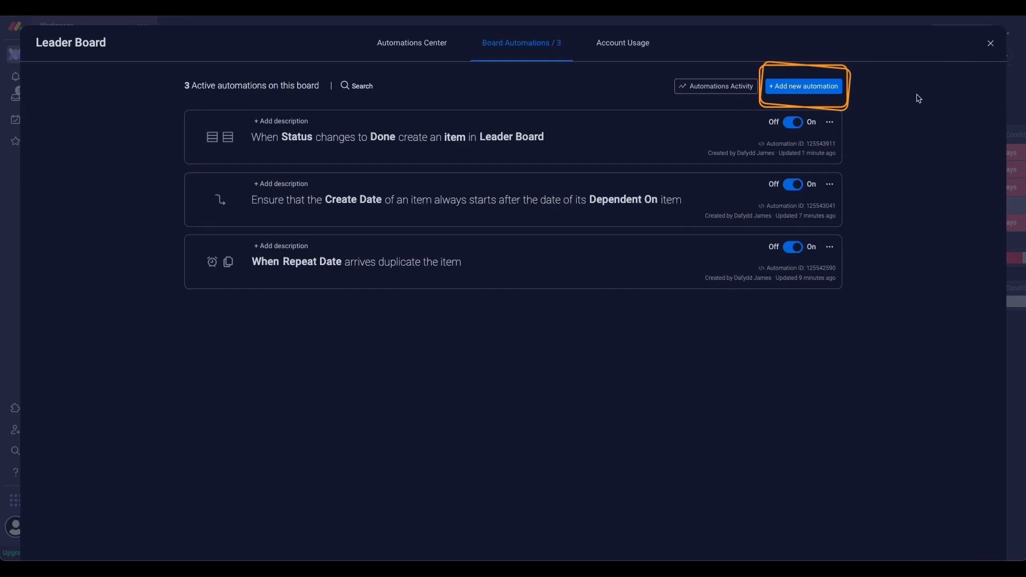
pyautogui.click(832, 89)
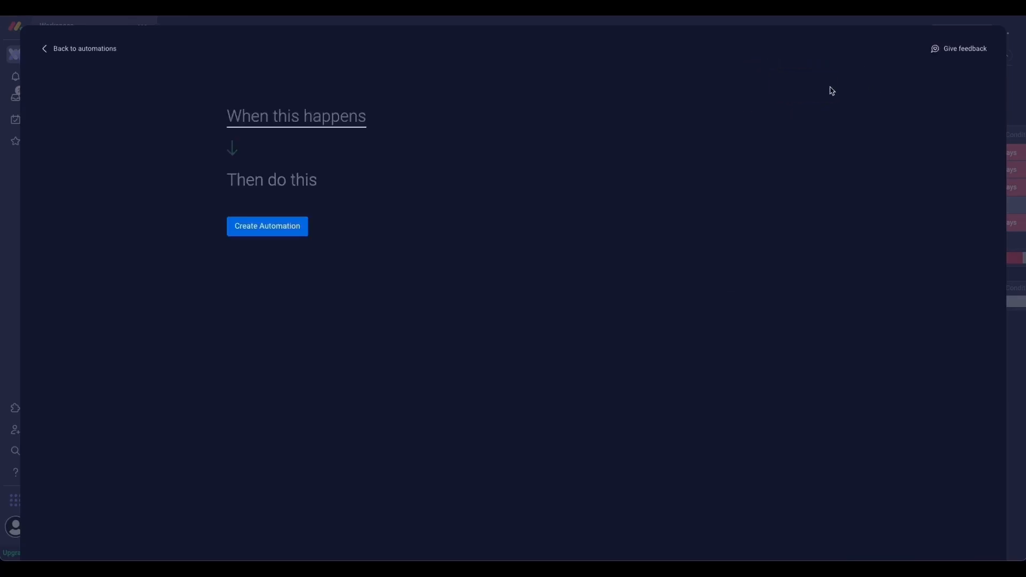
pyautogui.click(346, 125)
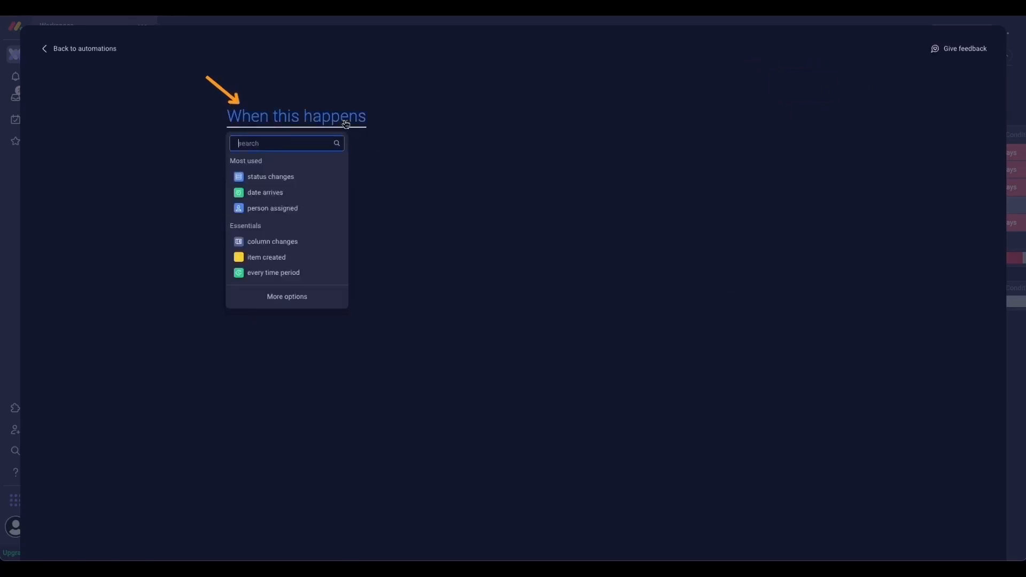
pyautogui.click(312, 177)
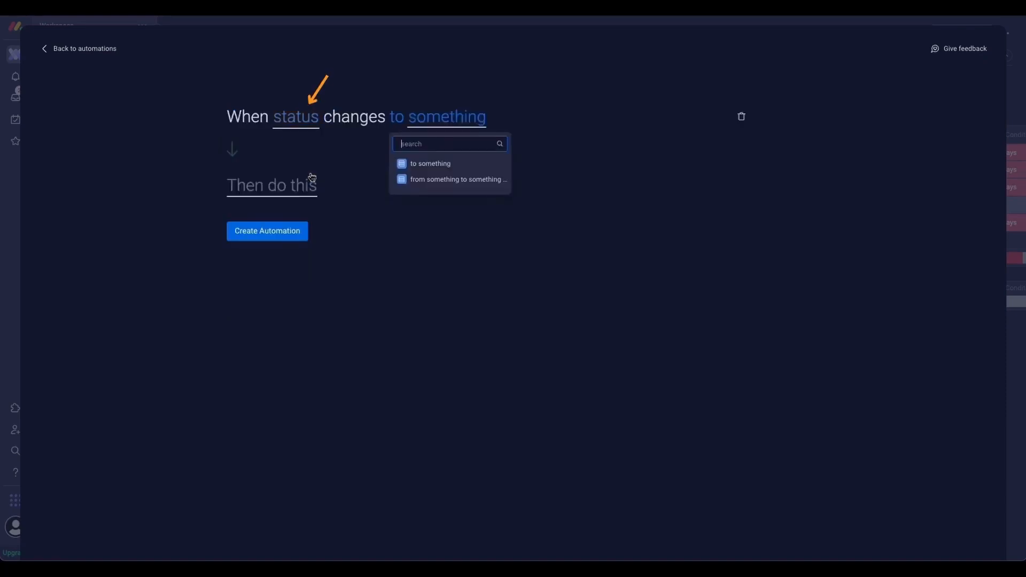
pyautogui.click(313, 125)
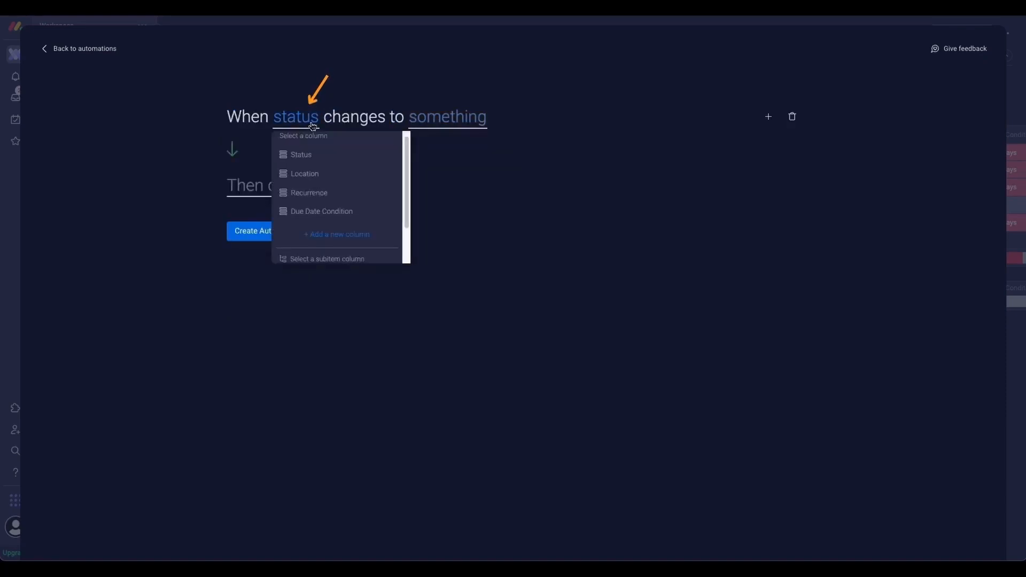
pyautogui.click(301, 154)
pyautogui.click(443, 122)
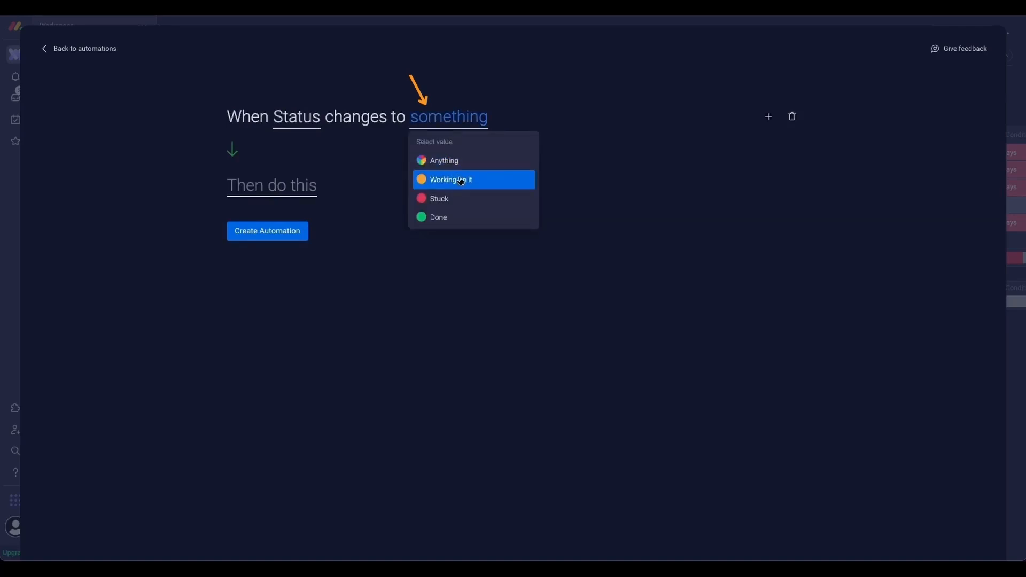
pyautogui.click(459, 199)
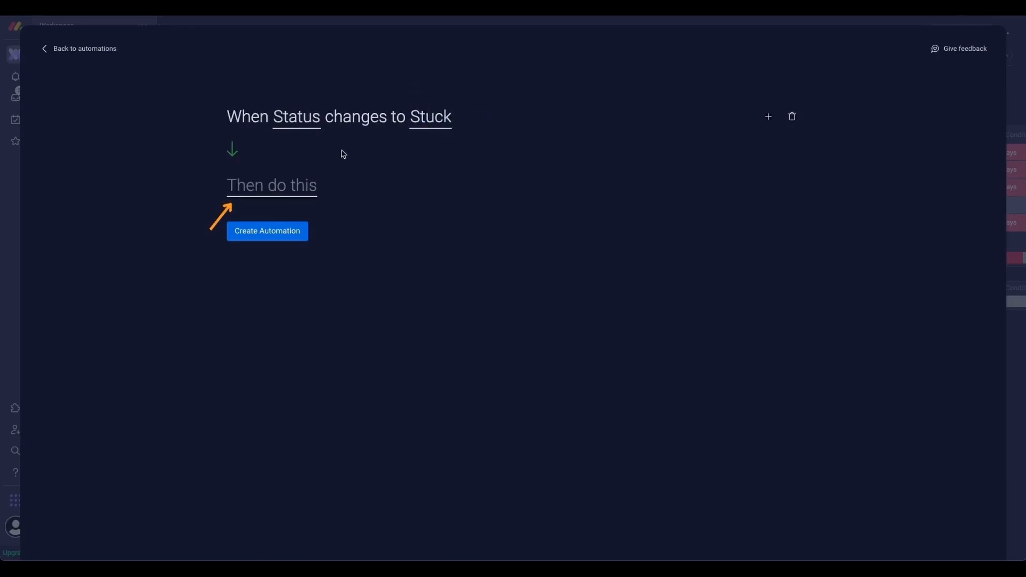
# Step: Set the action of the Stuck-triggered automation to duplicate the item
pyautogui.click(295, 195)
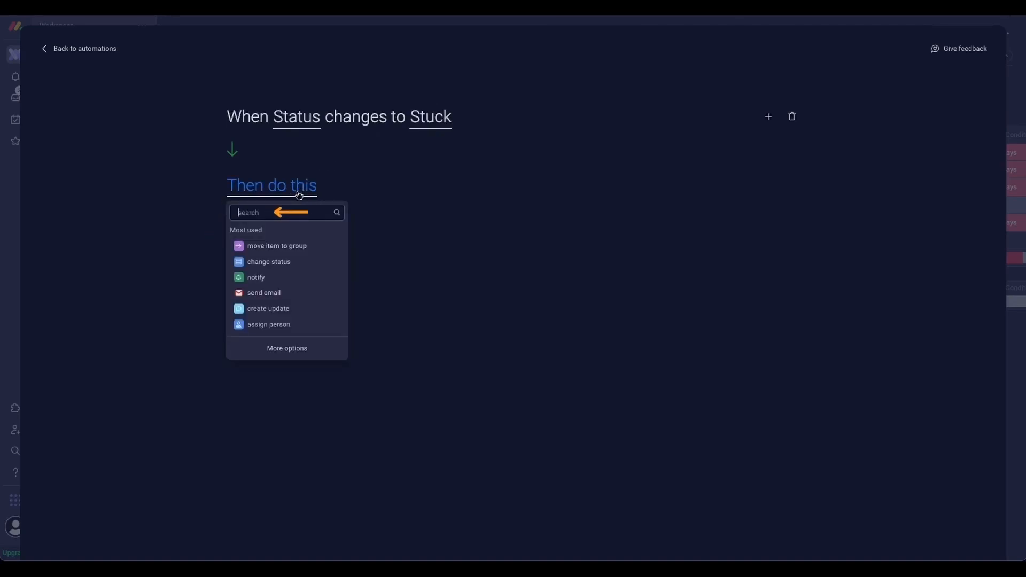
pyautogui.write('duplica')
pyautogui.click(289, 265)
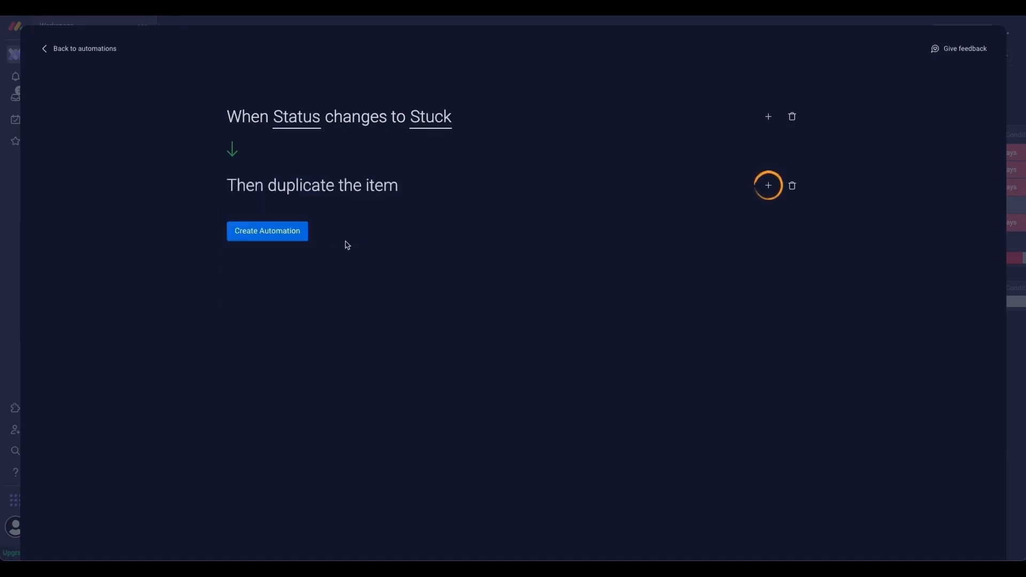
# Step: Add a second action to the Stuck-triggered automation that sets the Status column to Working on it
pyautogui.click(768, 185)
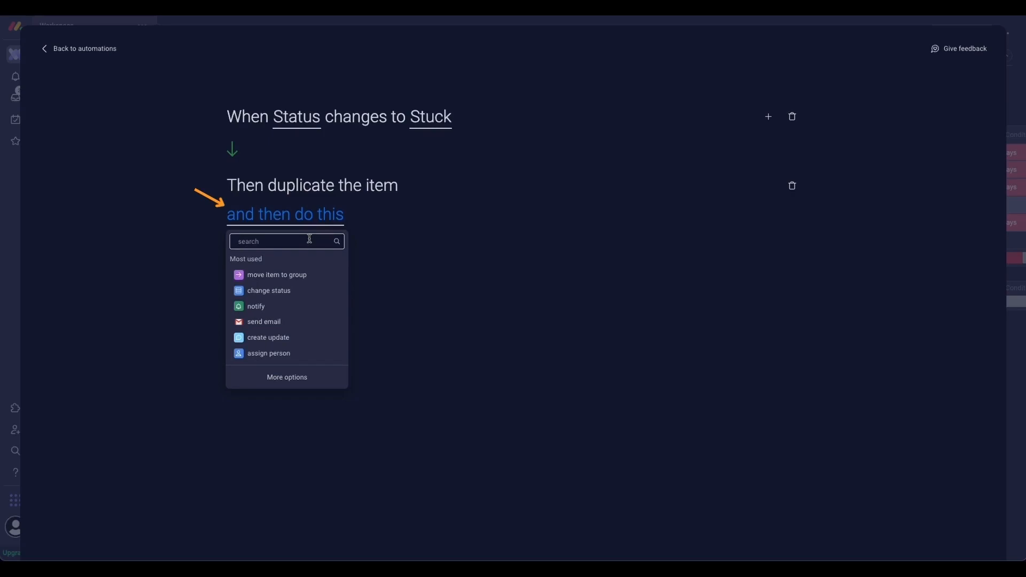
pyautogui.write('change')
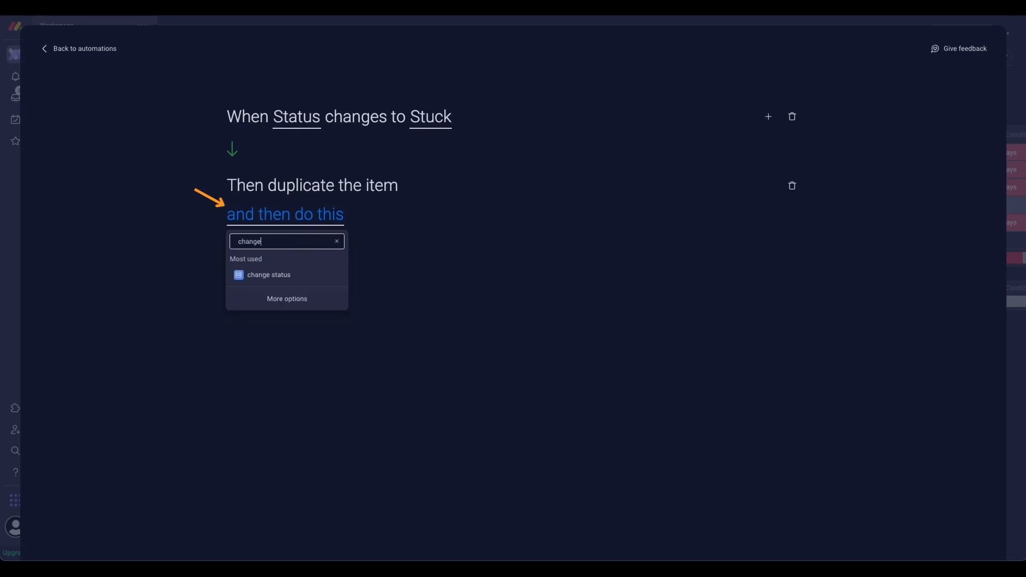
pyautogui.click(307, 271)
pyautogui.click(343, 219)
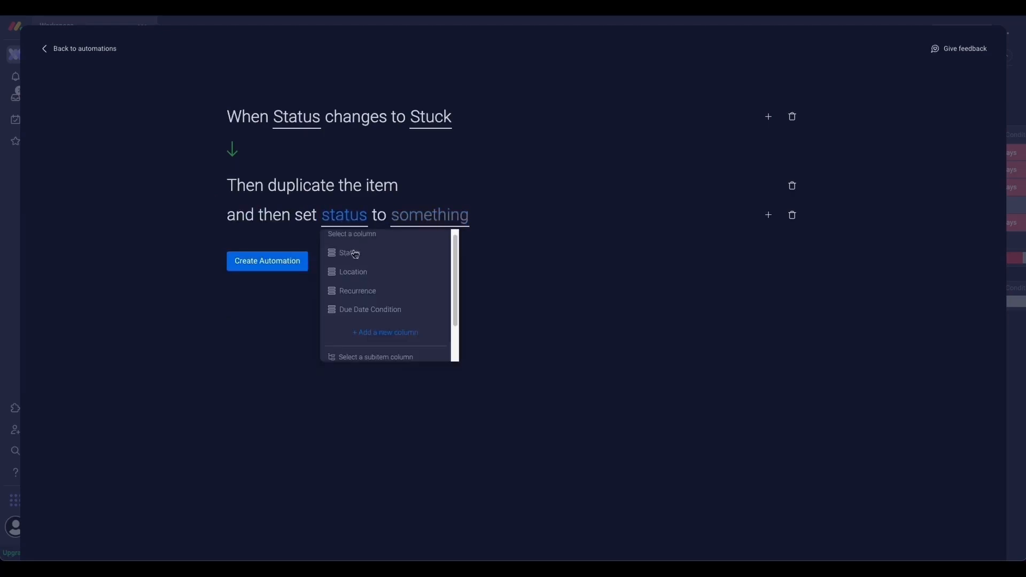
pyautogui.click(354, 252)
pyautogui.click(409, 226)
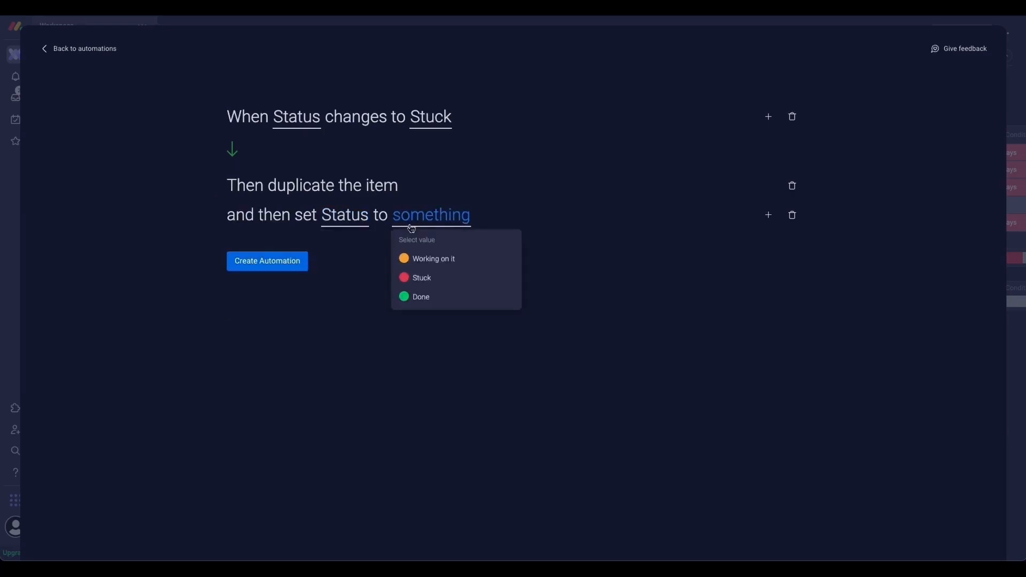
pyautogui.click(442, 261)
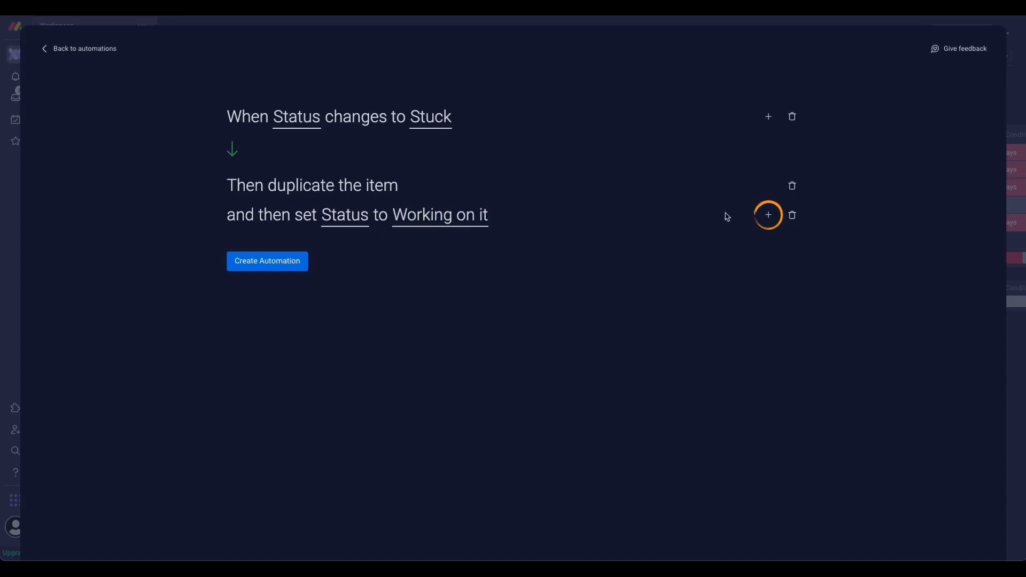
# Step: Add another action to the automation that sets the Create Date column to today
pyautogui.click(767, 215)
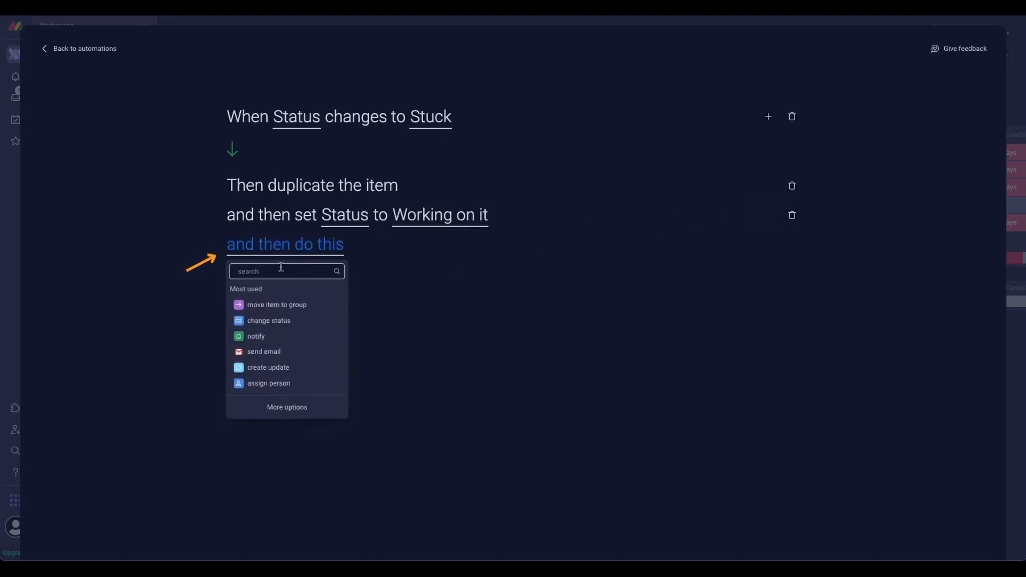
pyautogui.write('date')
pyautogui.click(295, 337)
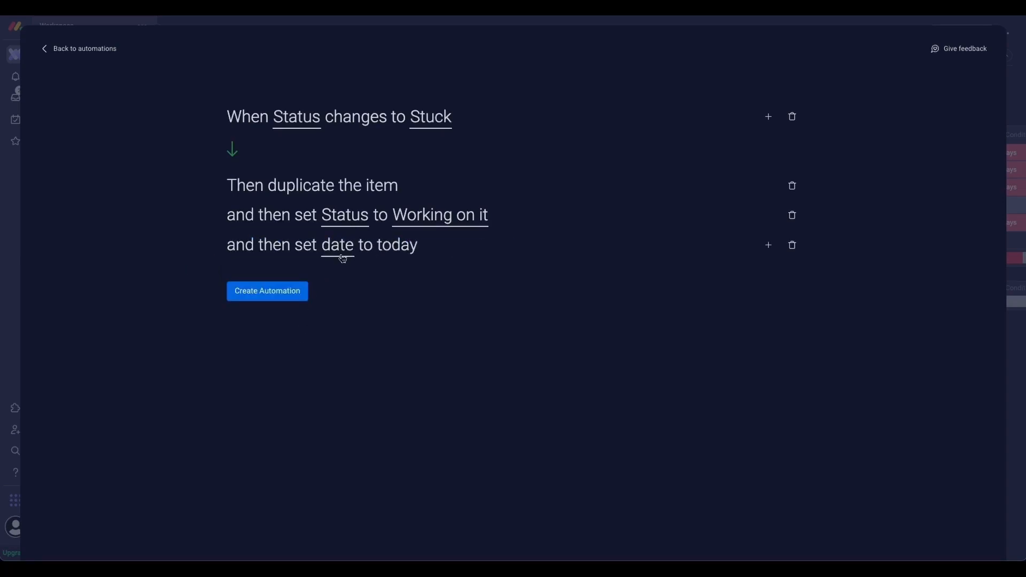
pyautogui.click(337, 250)
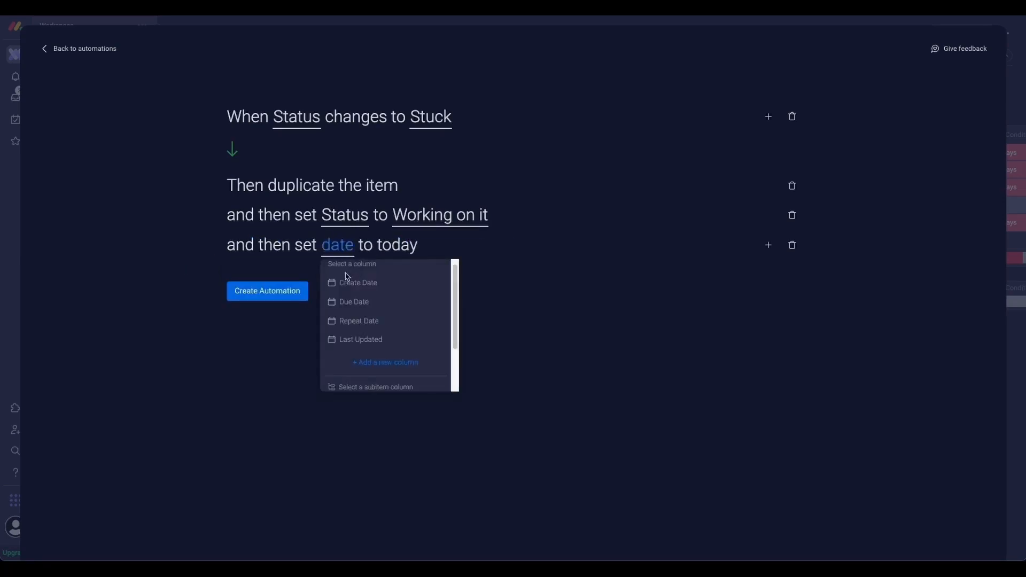
pyautogui.click(391, 284)
# Step: Add another action to the automation that sets the Due Date column to today
pyautogui.click(768, 245)
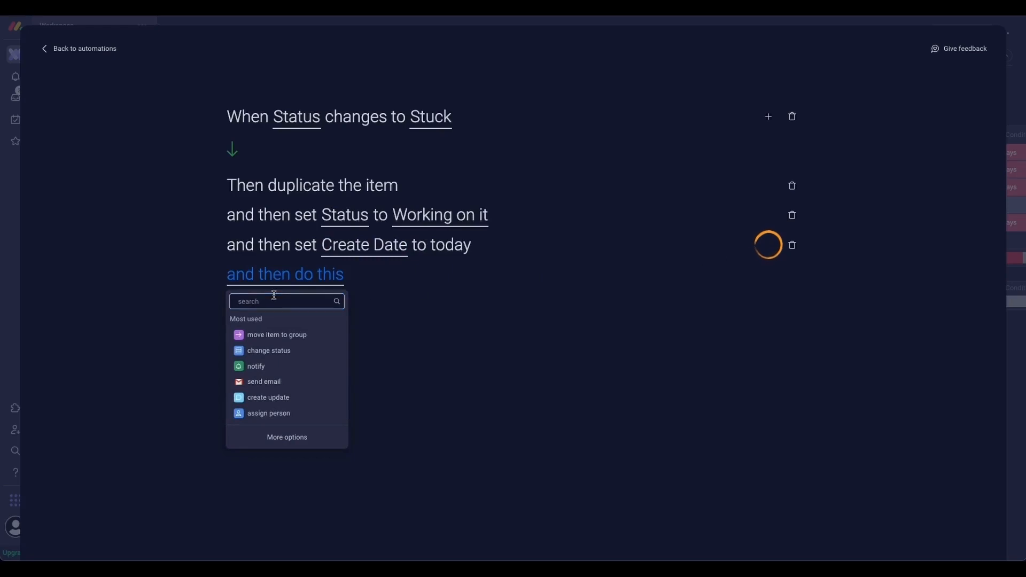
pyautogui.write('set')
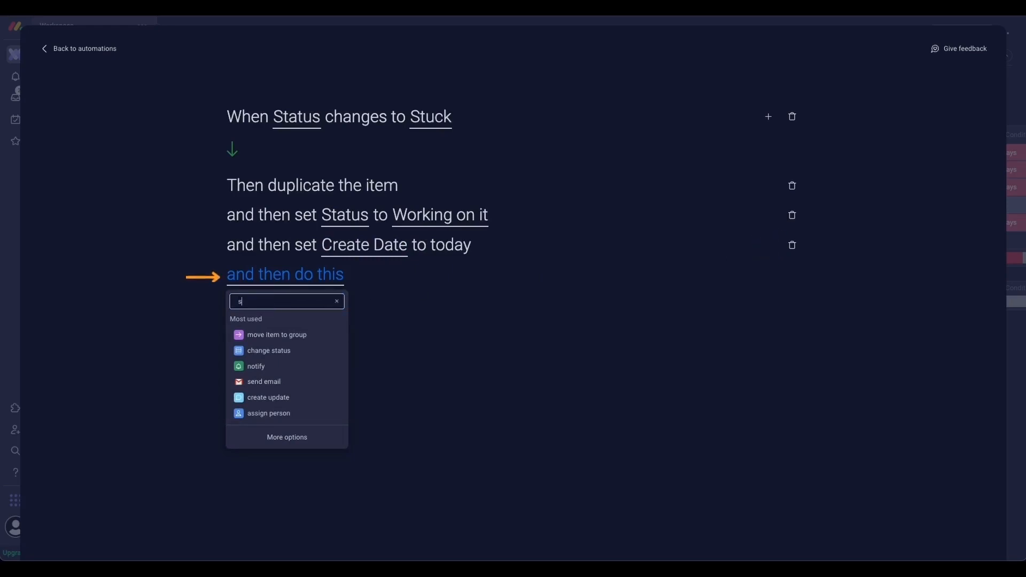
pyautogui.click(290, 348)
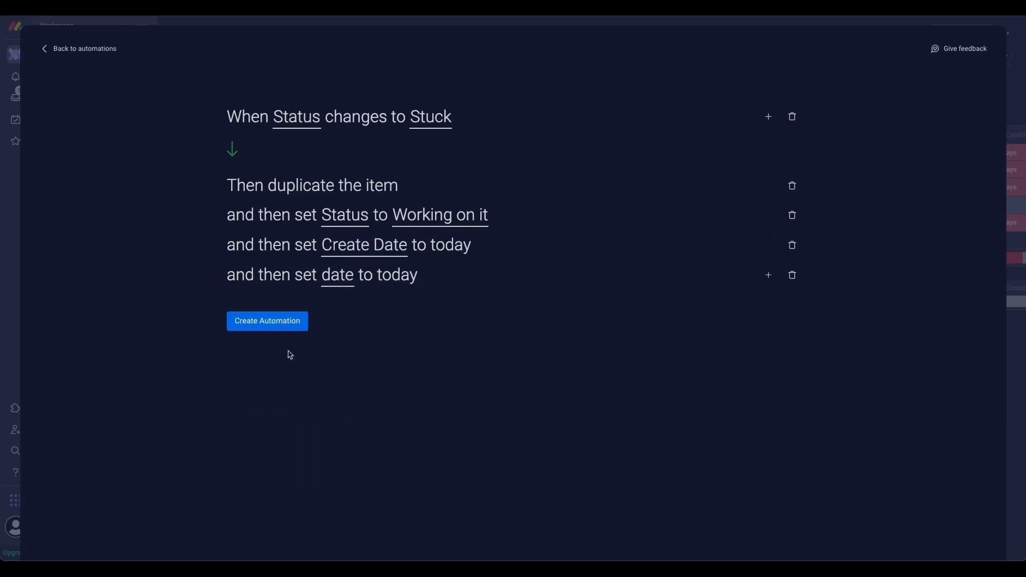
pyautogui.click(334, 282)
pyautogui.click(354, 338)
# Step: Add a final action that pushes Due Date by 5 days, and create the automation
pyautogui.click(768, 275)
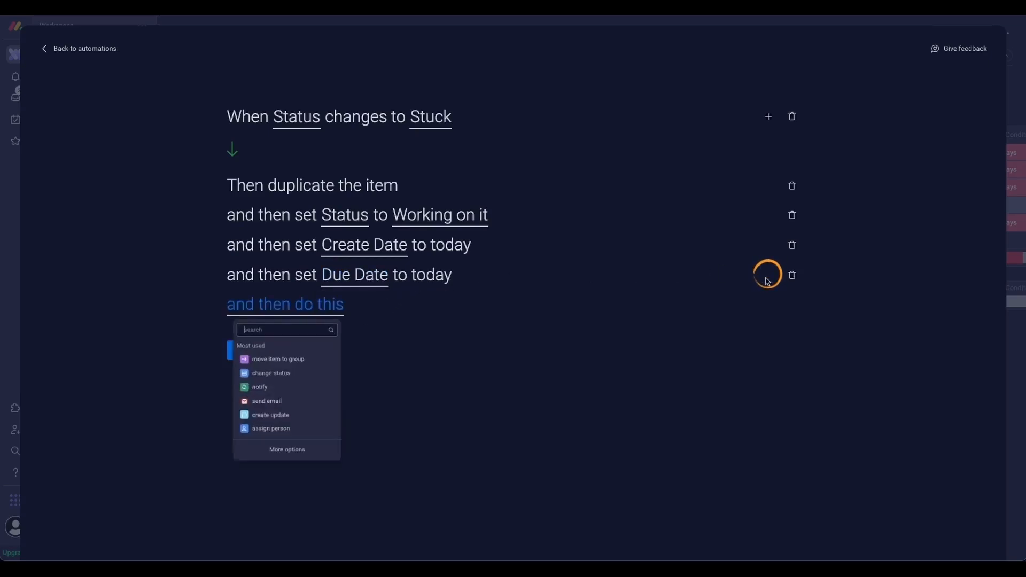
pyautogui.write('push')
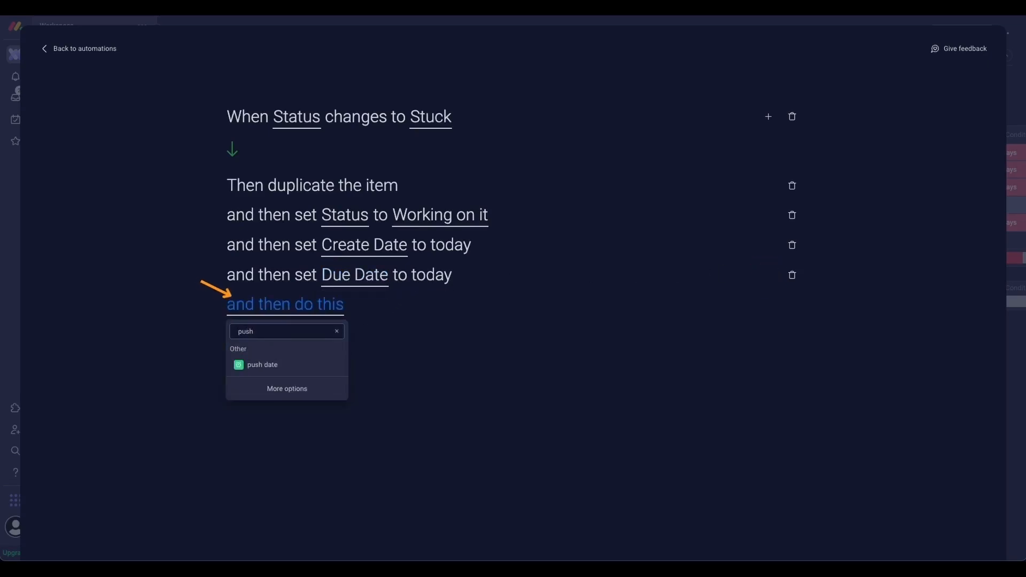
pyautogui.click(255, 366)
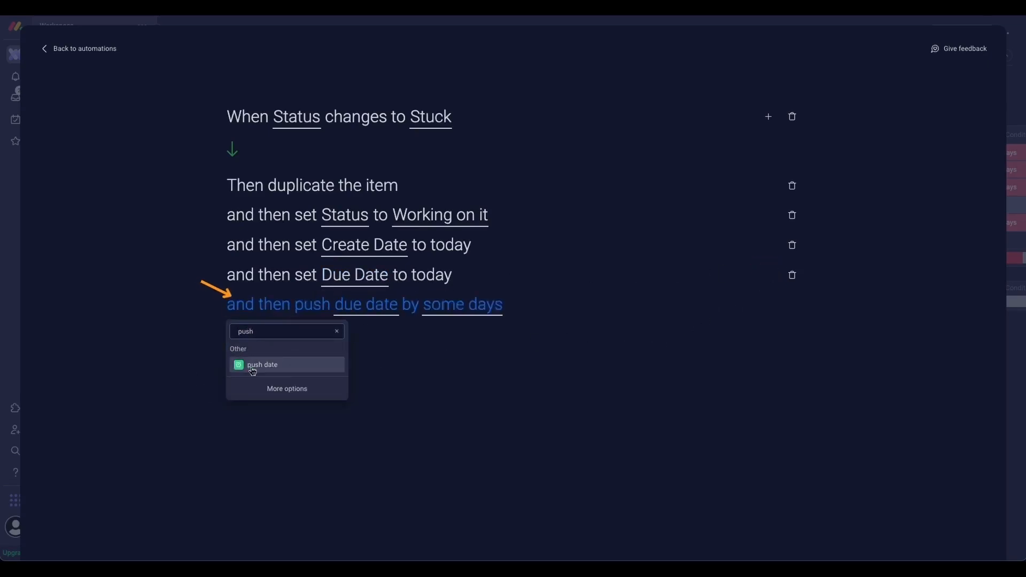
pyautogui.click(381, 316)
pyautogui.click(383, 362)
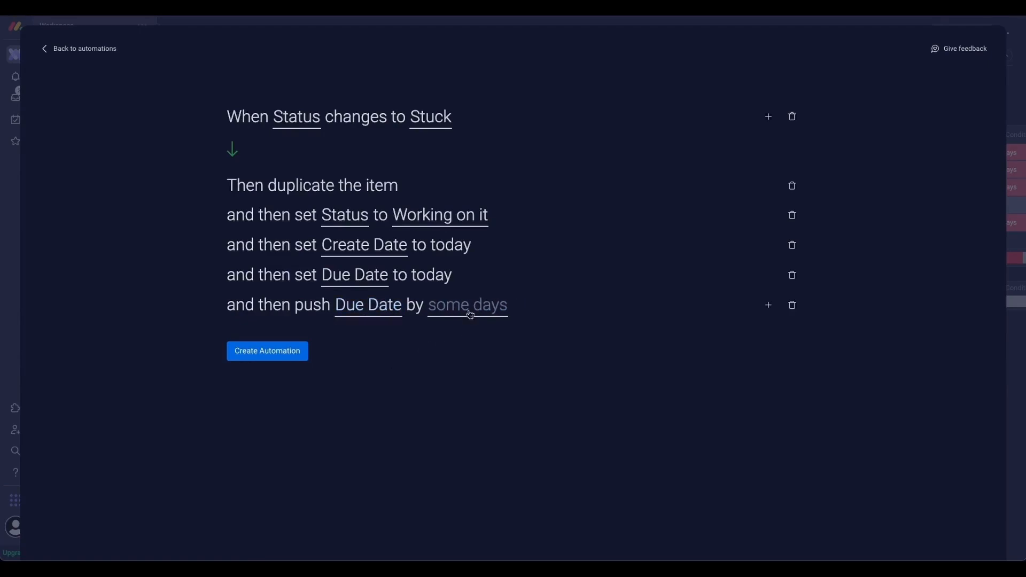
pyautogui.click(472, 311)
pyautogui.click(441, 346)
pyautogui.write('5')
pyautogui.click(547, 346)
pyautogui.click(292, 352)
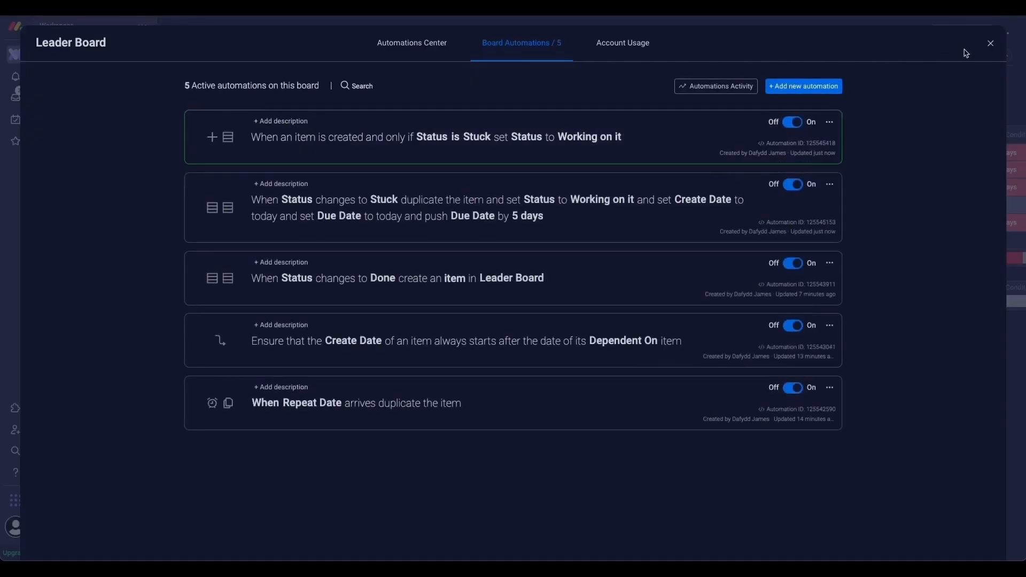
# Step: Return to the board and change Parent Item's Status to Stuck
pyautogui.click(995, 49)
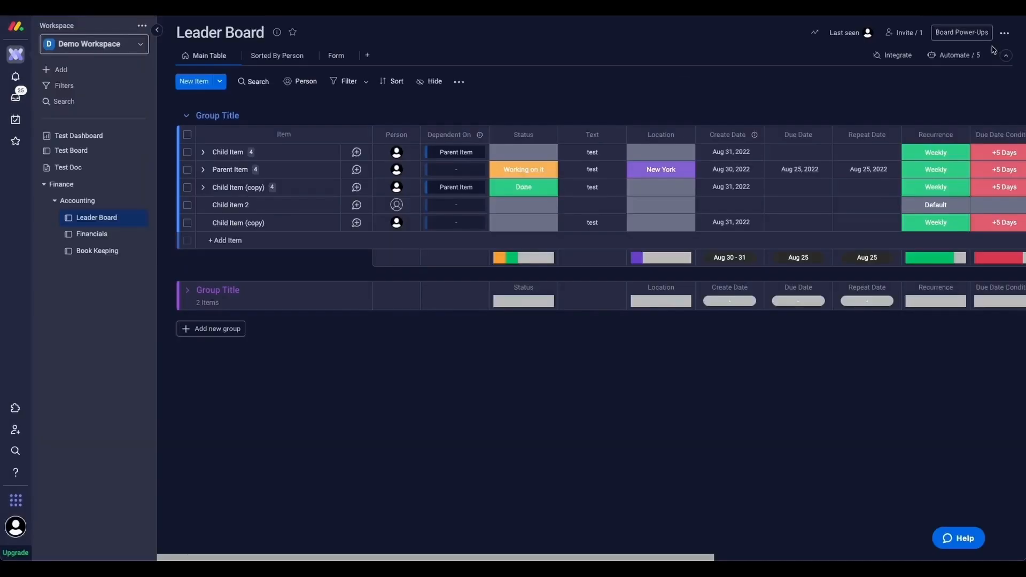
pyautogui.click(529, 172)
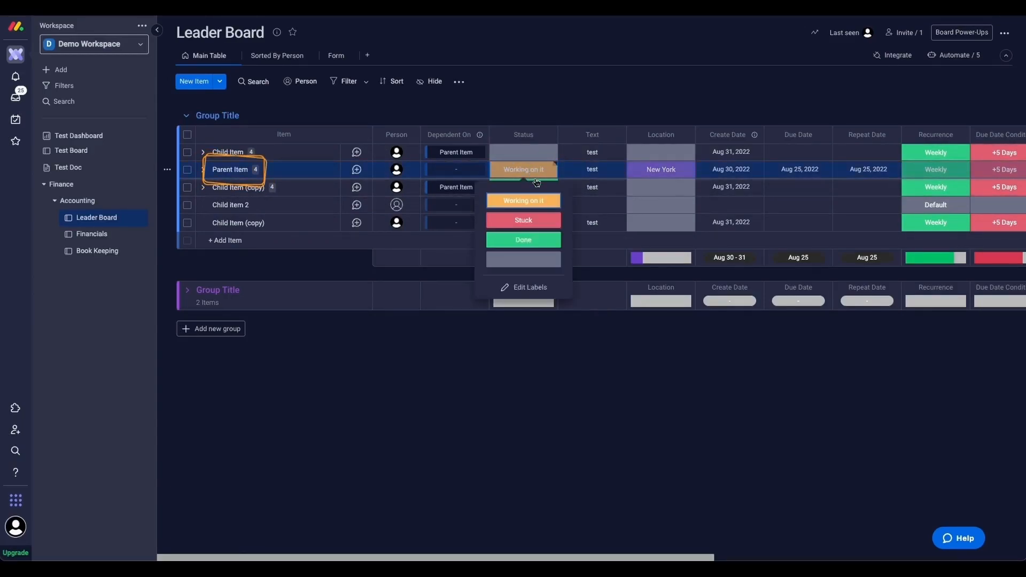
pyautogui.click(547, 223)
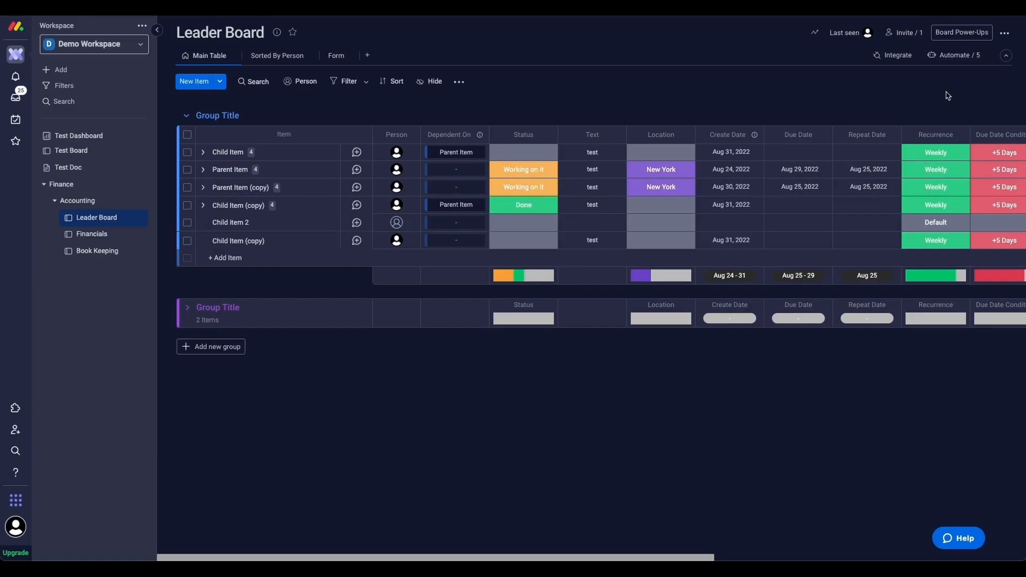
# Step: Start a new custom automation triggered when an item is created
pyautogui.click(971, 57)
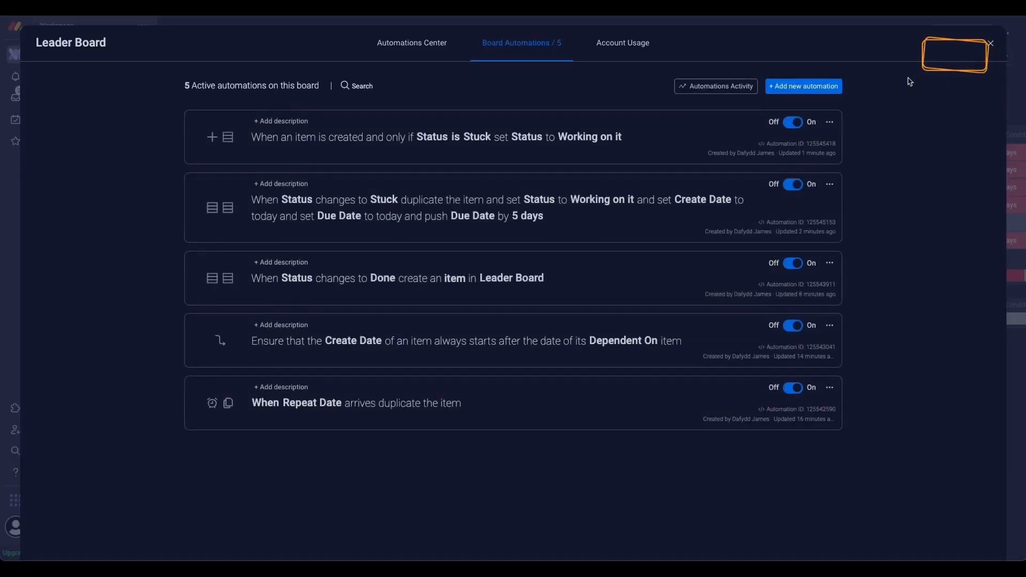
pyautogui.click(828, 89)
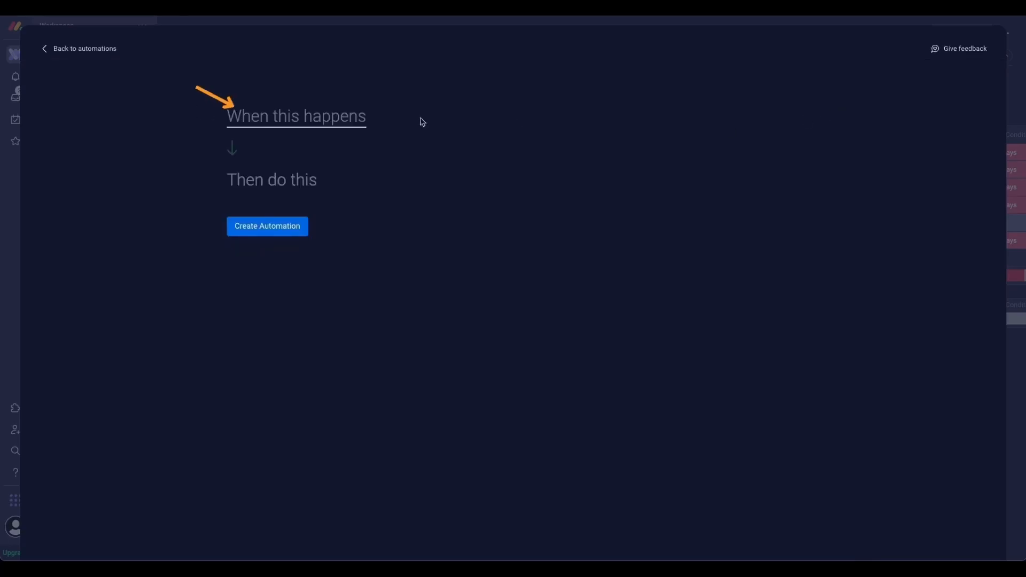
pyautogui.click(315, 118)
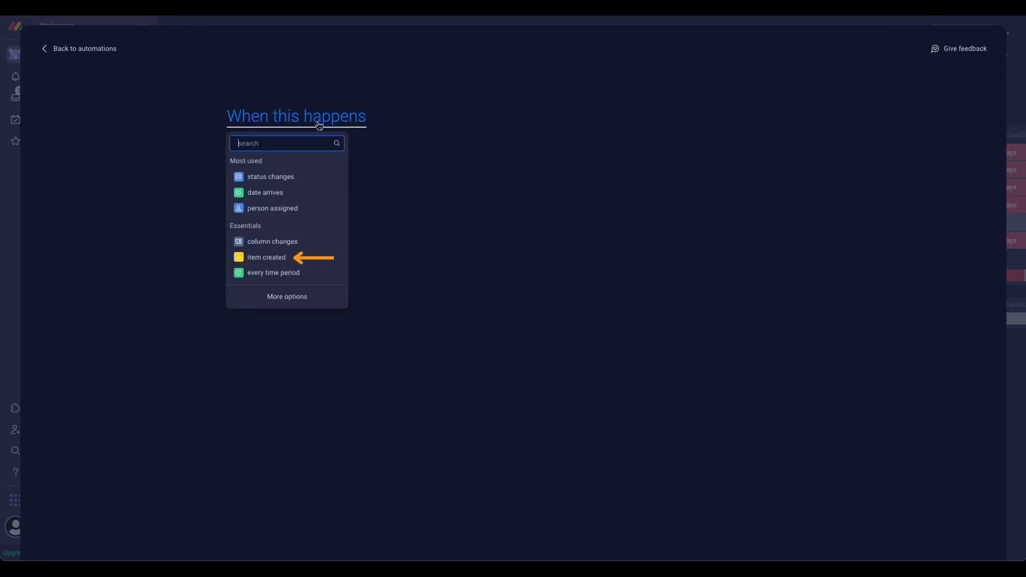
pyautogui.click(288, 257)
# Step: Add a condition to the item-created trigger so it applies only if Status is Stuck
pyautogui.click(766, 116)
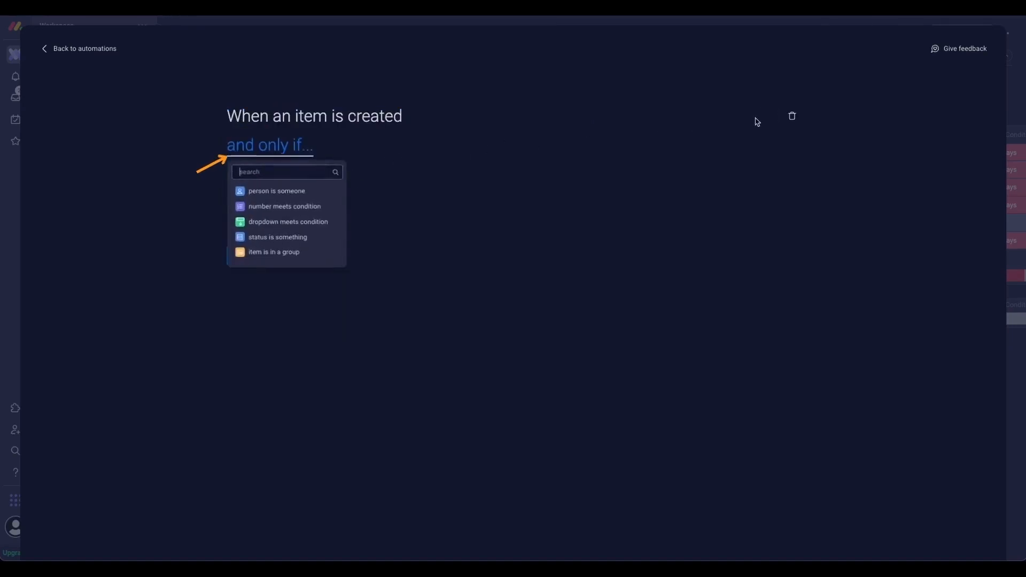
pyautogui.click(281, 247)
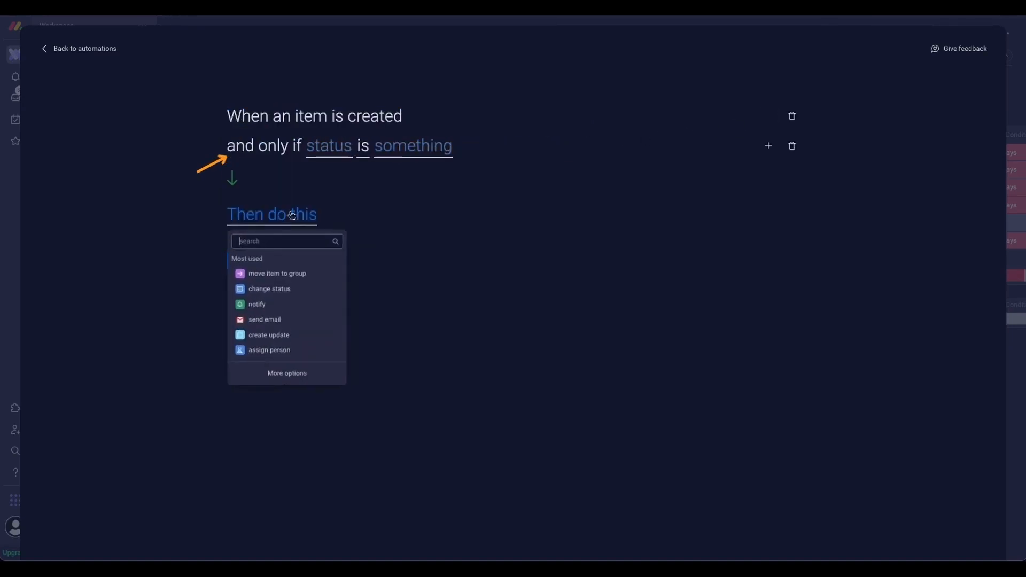
pyautogui.click(336, 151)
pyautogui.click(347, 191)
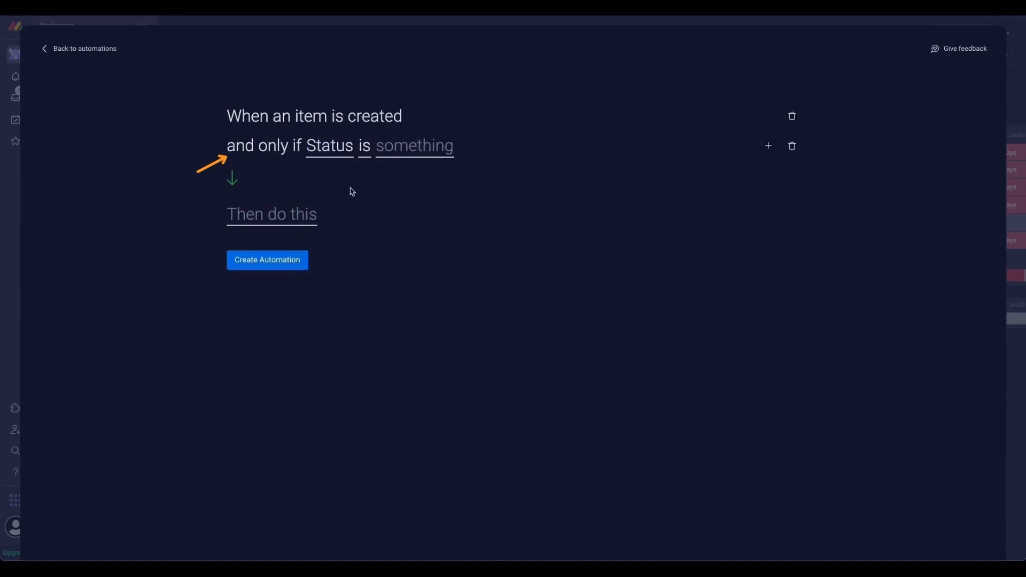
pyautogui.click(401, 149)
pyautogui.click(415, 210)
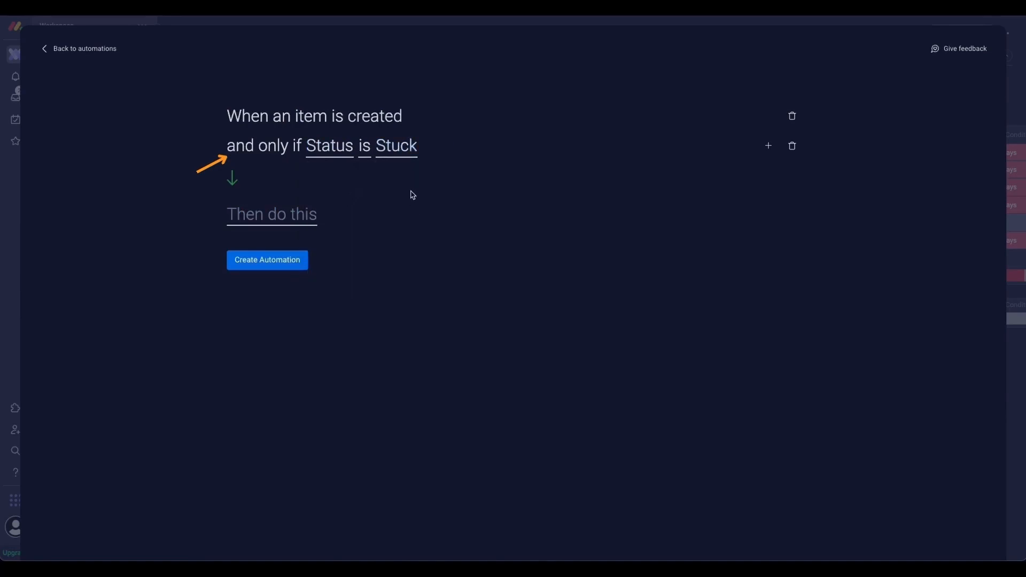
# Step: Set the action to move the item to the board's second group, Group Title, and create the automation
pyautogui.click(294, 216)
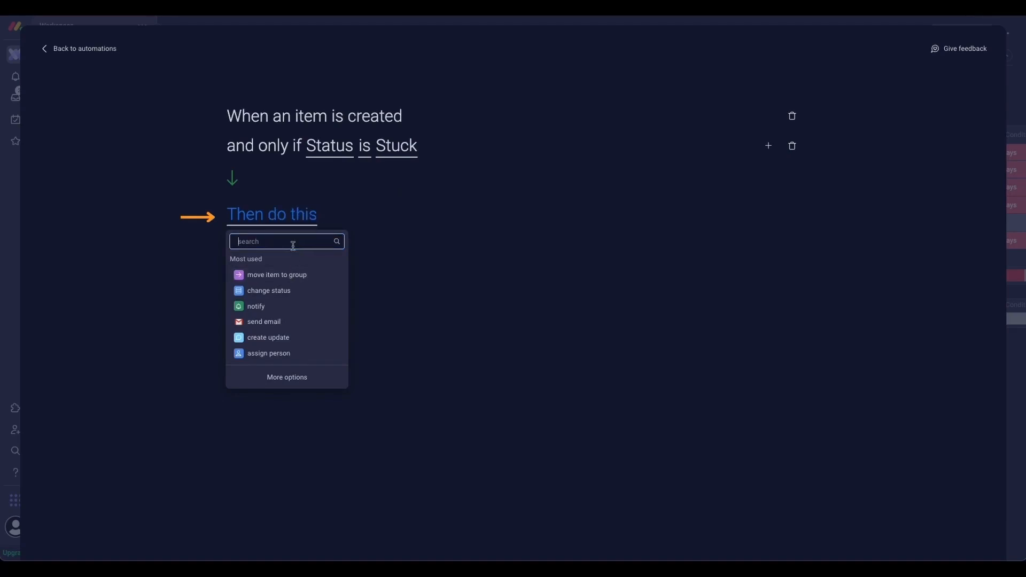
pyautogui.write('move')
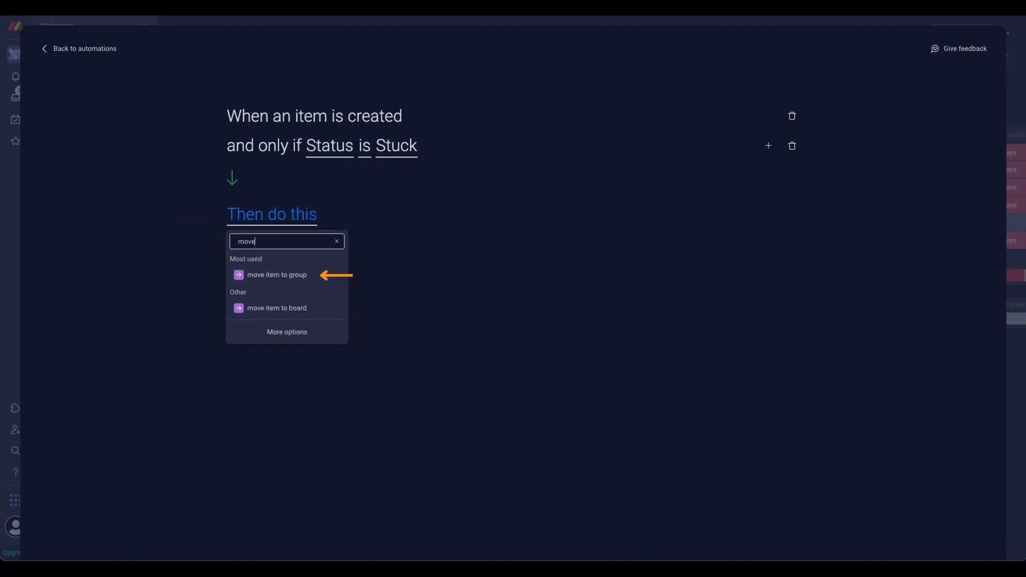
pyautogui.click(297, 274)
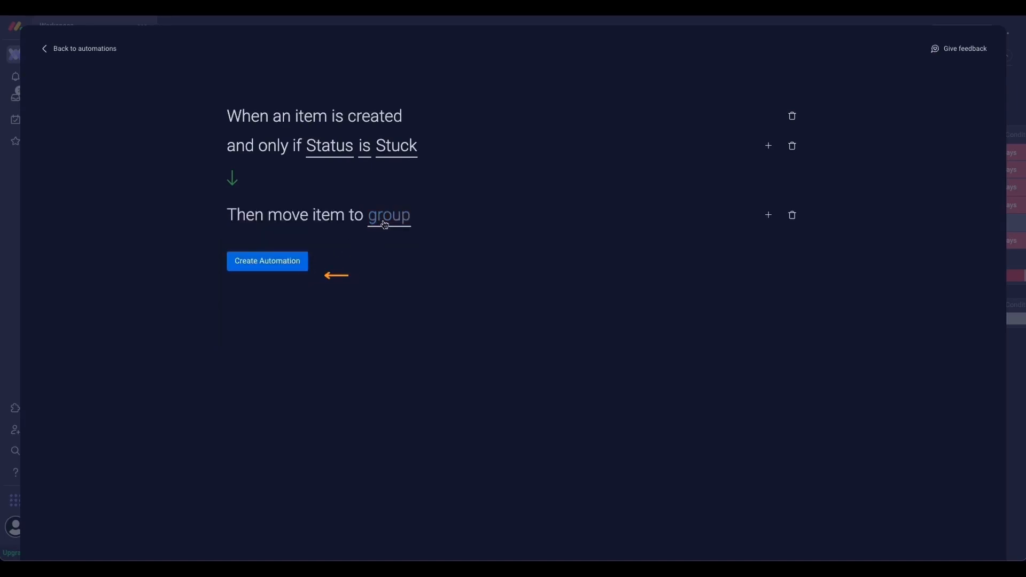
pyautogui.click(385, 223)
pyautogui.click(419, 293)
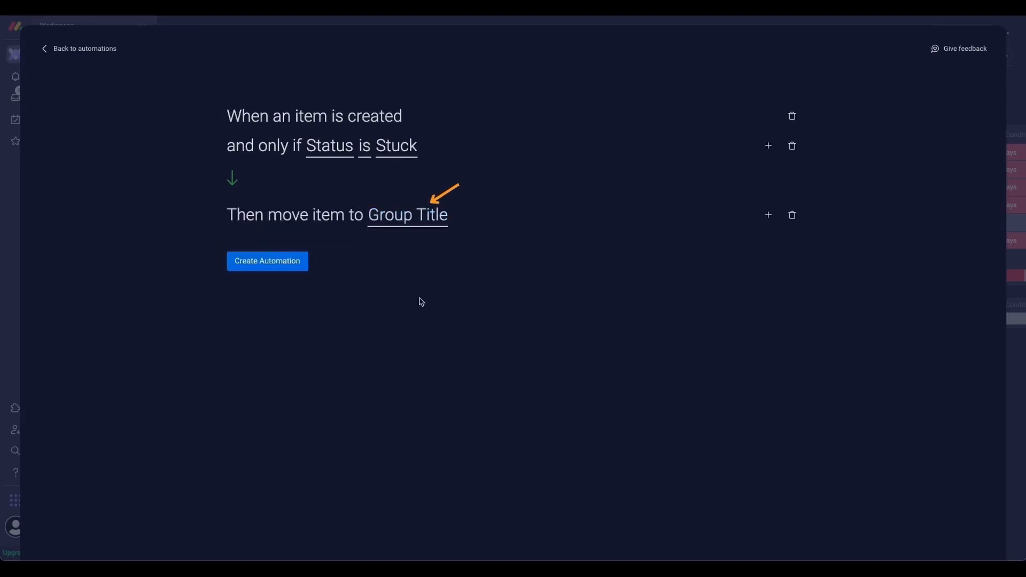
pyautogui.click(298, 266)
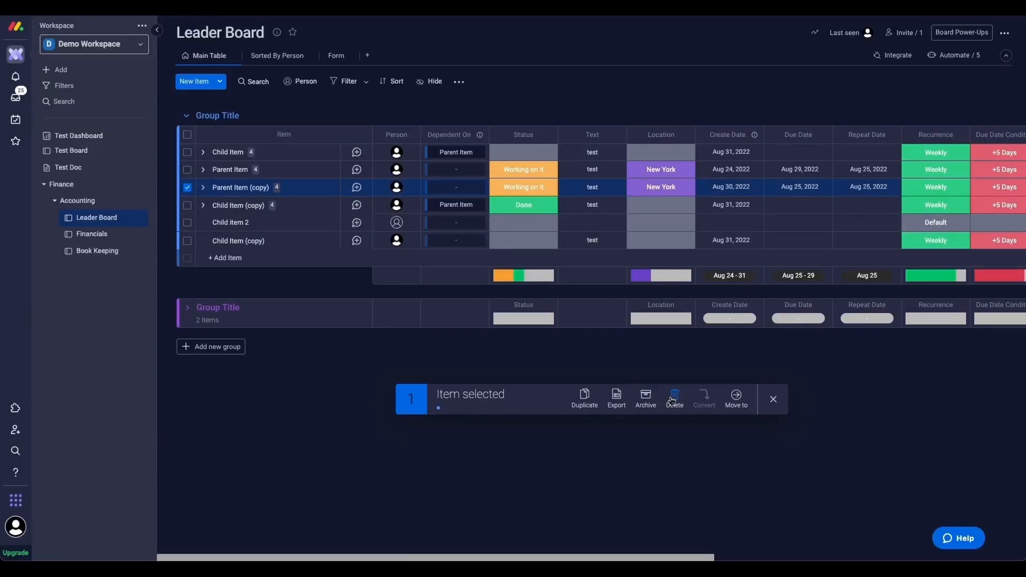
# Step: Delete the selected Parent Item (copy) and set the remaining Parent Item's Status to Stuck
pyautogui.click(673, 398)
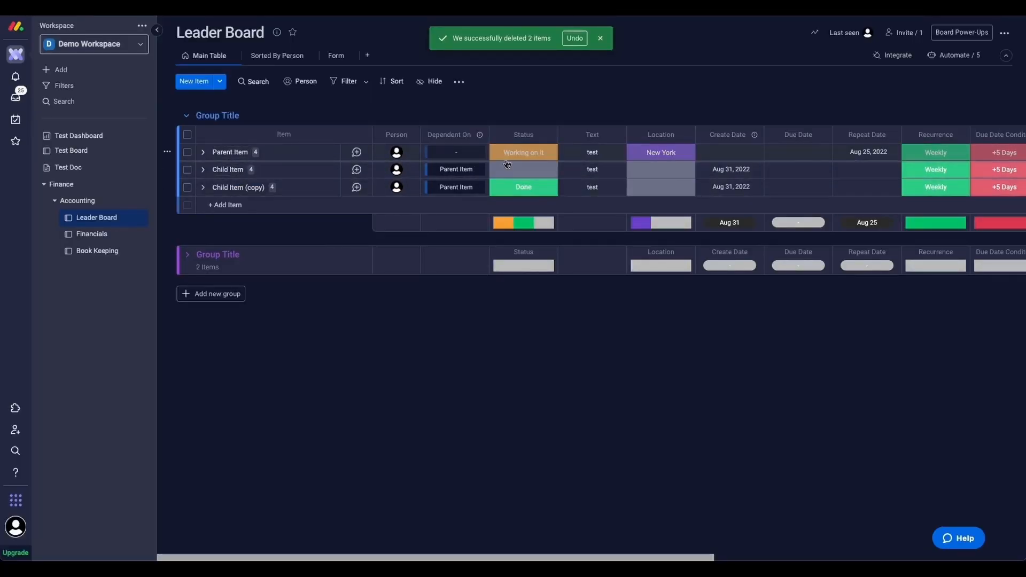
pyautogui.click(529, 156)
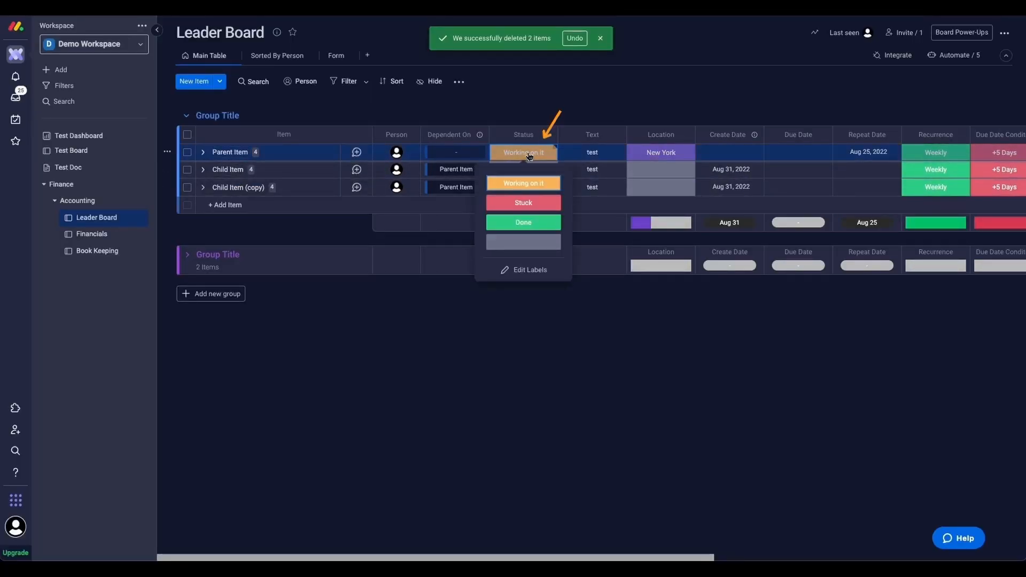
pyautogui.click(525, 204)
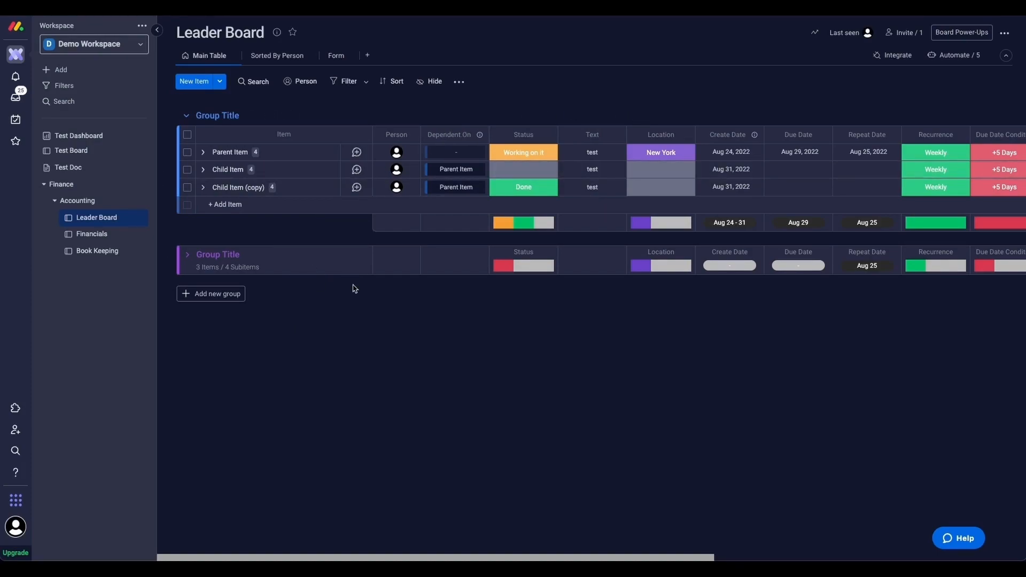
# Step: Set Parent Item's Status to Stuck once more to rerun the automations
pyautogui.click(539, 155)
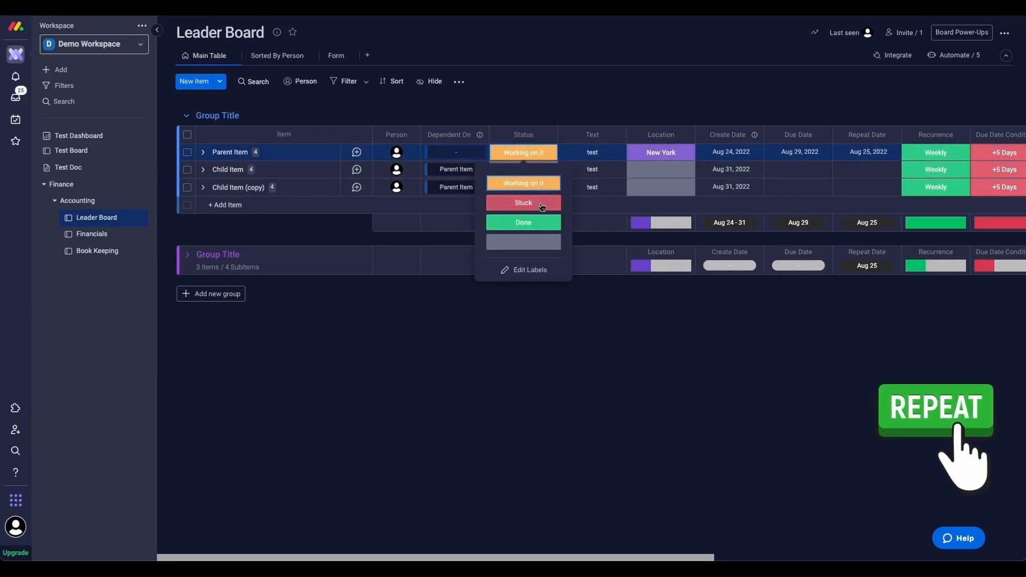
pyautogui.click(541, 205)
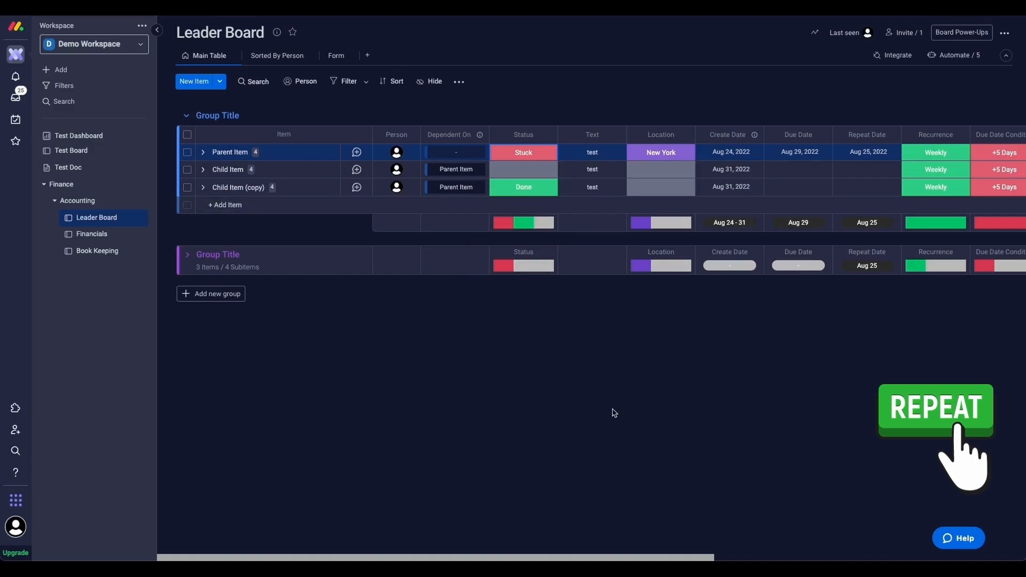